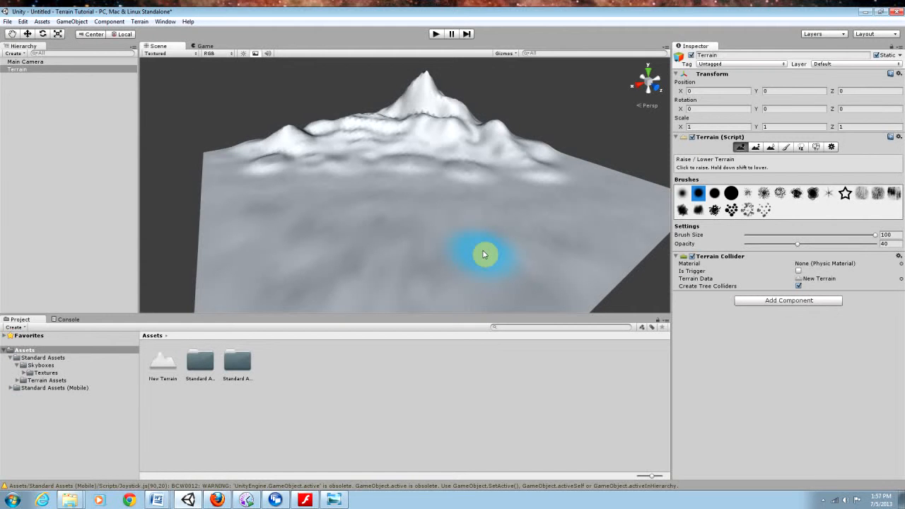
Raise a ridge along the terrain's left edge and the start of its near edge, using brush size 100 and opacity 43.
left_click_drag(509, 251, 425, 241, "alt")
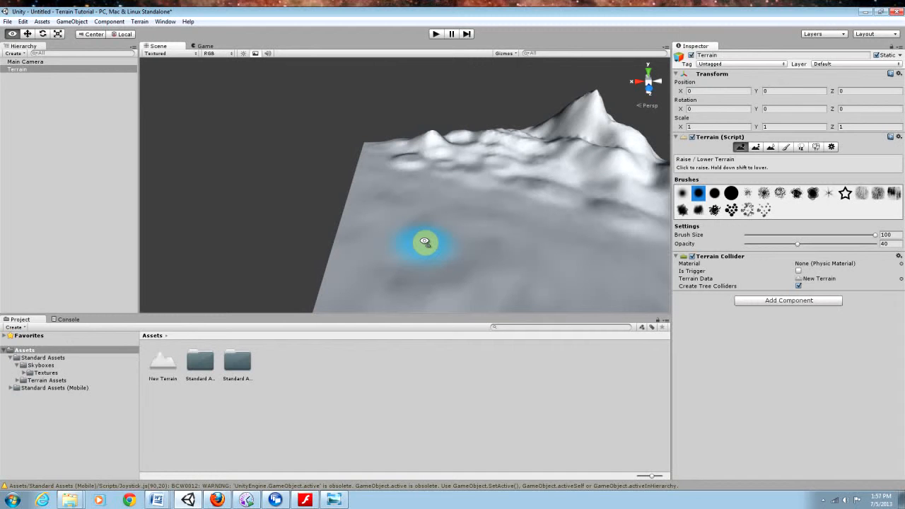
left_click_drag(424, 242, 493, 248, "alt")
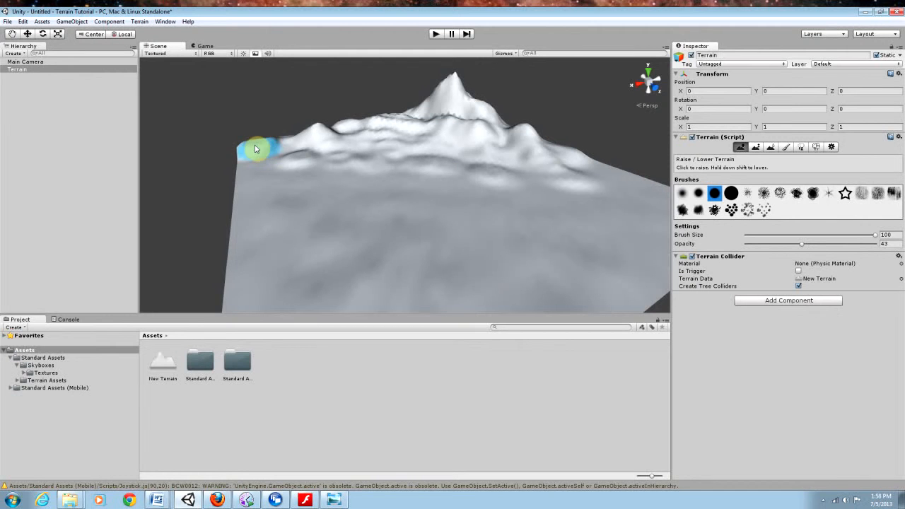
left_click_drag(250, 152, 245, 247)
mouse_move(245, 236)
right_mouse_down()
mouse_move(264, 257)
mouse_move(259, 283)
mouse_move(236, 273)
mouse_move(238, 263)
mouse_move(259, 262)
mouse_move(246, 261)
right_mouse_up()
mouse_move(290, 240)
left_mouse_down()
mouse_move(330, 226)
mouse_move(341, 295)
mouse_move(584, 229)
left_mouse_up()
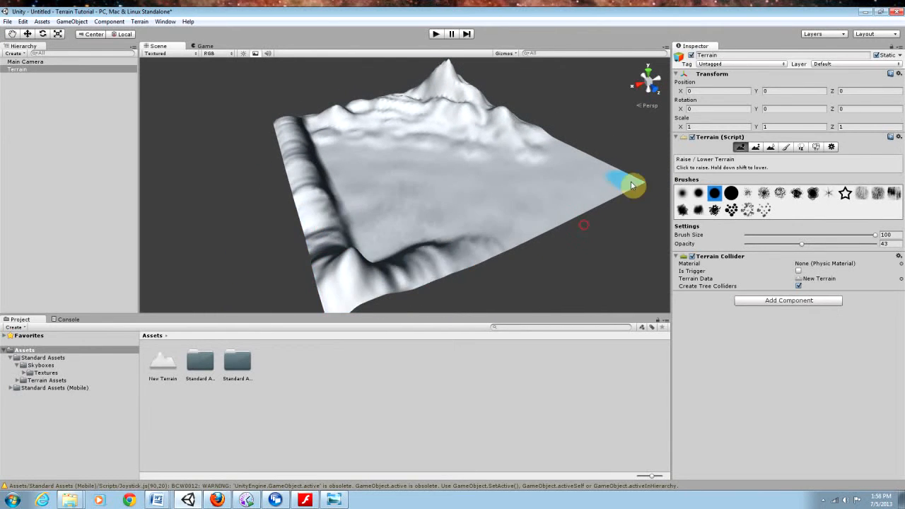
Undo the first ridge stroke from the near-right corner, and raise the ridge again along the rest of the near edge and the right edge.
mouse_move(623, 189)
left_mouse_down()
mouse_move(415, 259)
mouse_move(360, 269)
mouse_move(328, 251)
mouse_move(377, 246)
left_mouse_up()
key("ctrl+z")
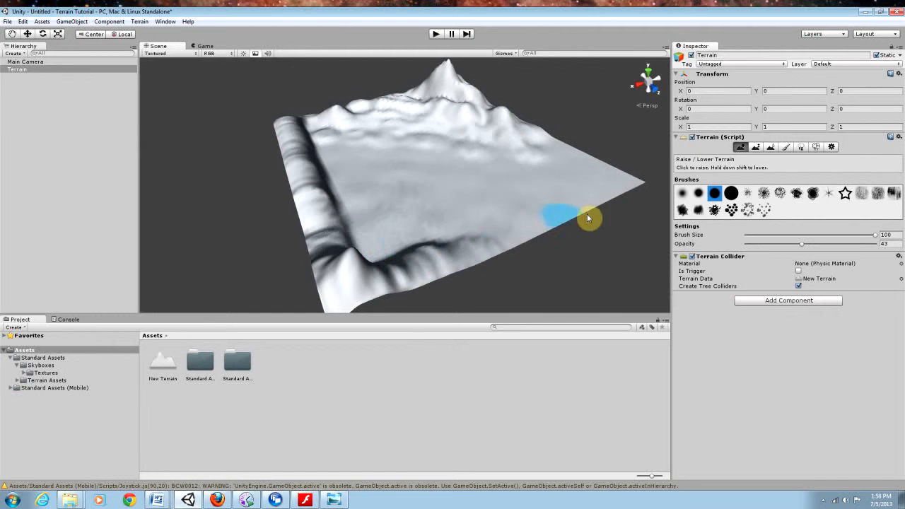
mouse_move(624, 177)
left_mouse_down()
mouse_move(497, 247)
mouse_move(405, 267)
mouse_move(450, 259)
mouse_move(520, 215)
mouse_move(586, 191)
mouse_move(430, 228)
mouse_move(404, 269)
mouse_move(317, 285)
mouse_move(313, 211)
mouse_move(315, 244)
mouse_move(354, 207)
mouse_move(439, 203)
left_mouse_up()
mouse_move(408, 128)
left_mouse_down()
mouse_move(474, 136)
mouse_move(467, 157)
left_mouse_up()
mouse_move(427, 126)
left_mouse_down()
mouse_move(394, 115)
mouse_move(303, 121)
mouse_move(344, 107)
mouse_move(394, 111)
mouse_move(360, 73)
mouse_move(264, 57)
mouse_move(396, 69)
mouse_move(469, 52)
mouse_move(269, 54)
mouse_move(208, 101)
mouse_move(238, 107)
left_mouse_up()
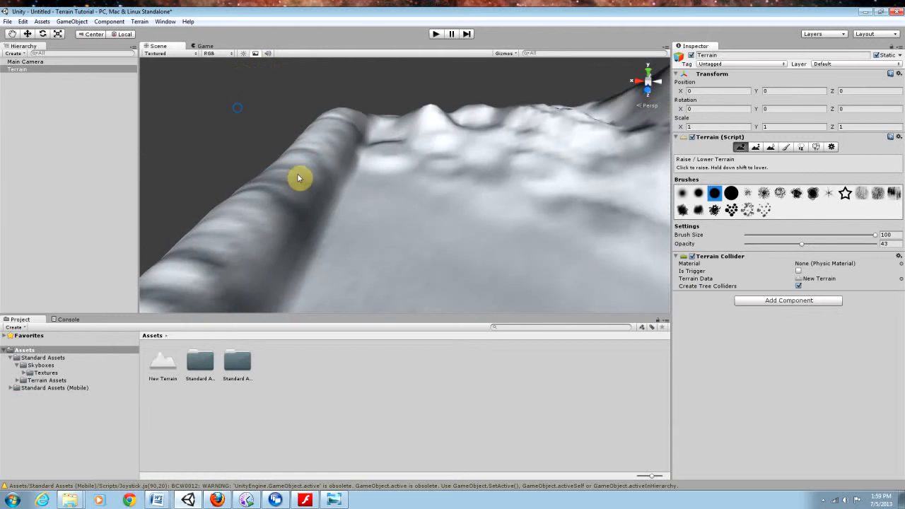
Raise extra peaks on the left ridge and continue the raised border along the terrain's far edge.
left_click(285, 163)
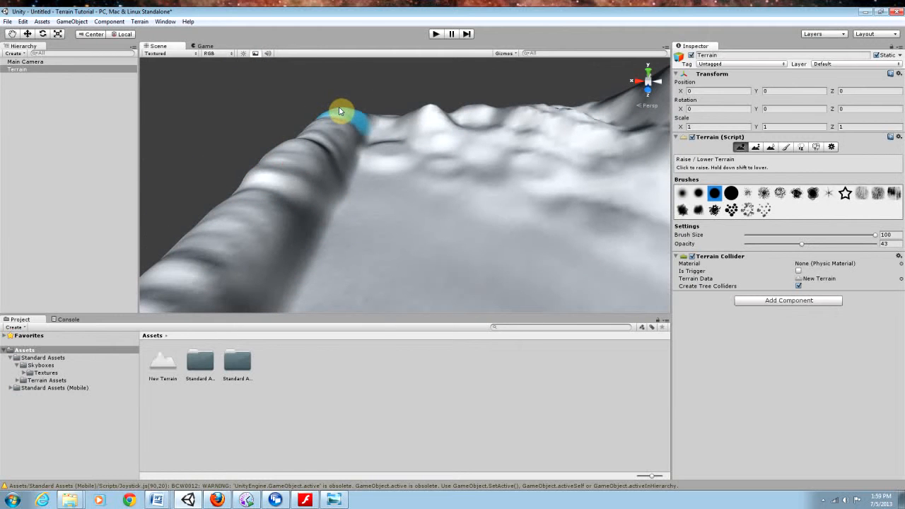
left_click(220, 218)
left_click_drag(405, 169, 456, 151, "alt")
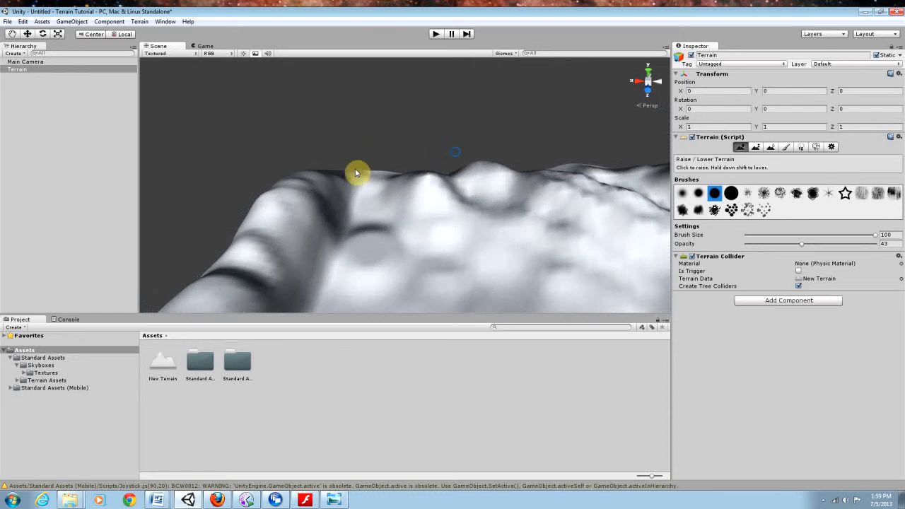
mouse_move(352, 179)
left_mouse_down()
mouse_move(574, 171)
mouse_move(541, 166)
mouse_move(521, 182)
mouse_move(843, 173)
mouse_move(819, 162)
mouse_move(606, 156)
left_mouse_up()
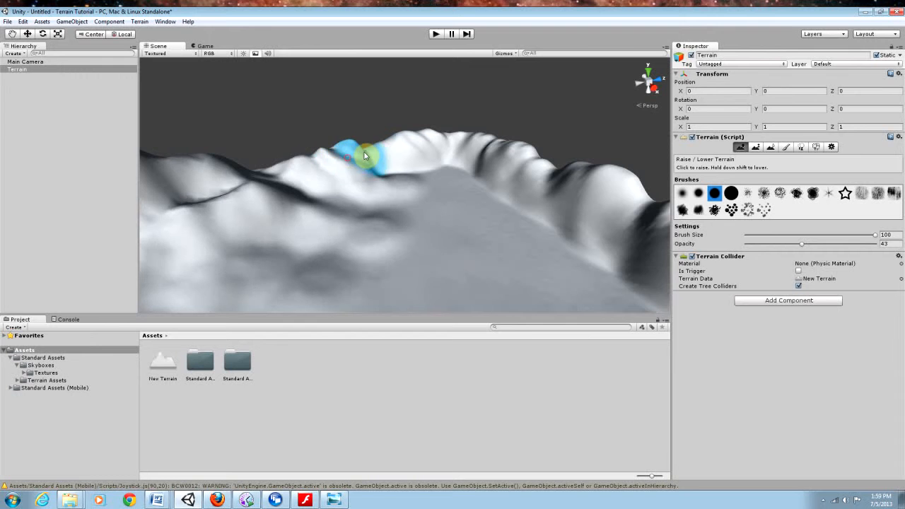
mouse_move(401, 152)
left_mouse_down("alt")
mouse_move(396, 202)
mouse_move(253, 208)
mouse_move(646, 210)
mouse_move(289, 178)
left_mouse_up("alt")
key("w")
mouse_move(288, 179)
right_mouse_down()
mouse_move(264, 177)
mouse_move(276, 163)
mouse_move(313, 161)
mouse_move(231, 175)
mouse_move(643, 176)
mouse_move(689, 162)
mouse_move(772, 168)
mouse_move(327, 160)
mouse_move(403, 155)
mouse_move(649, 210)
right_mouse_up()
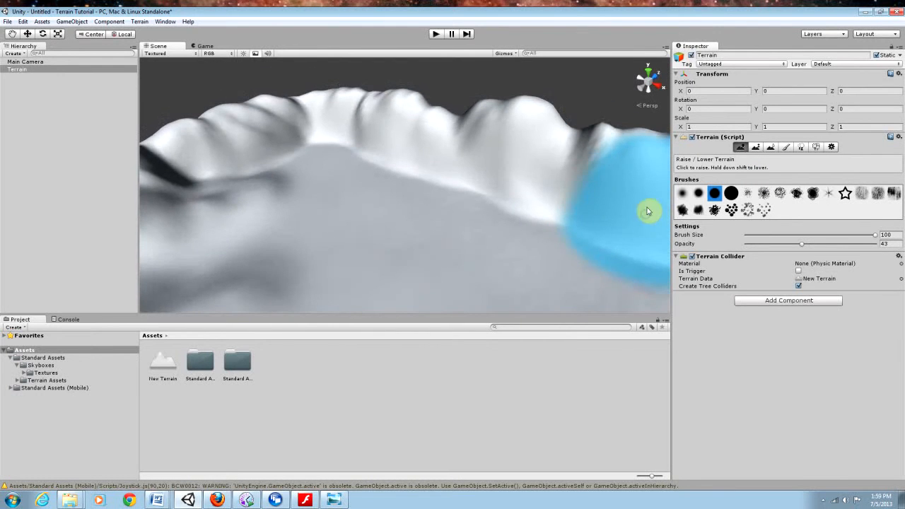
Add the Grass (Hill) texture to the terrain as its first paint texture, with an X size of 25.
left_click(771, 148)
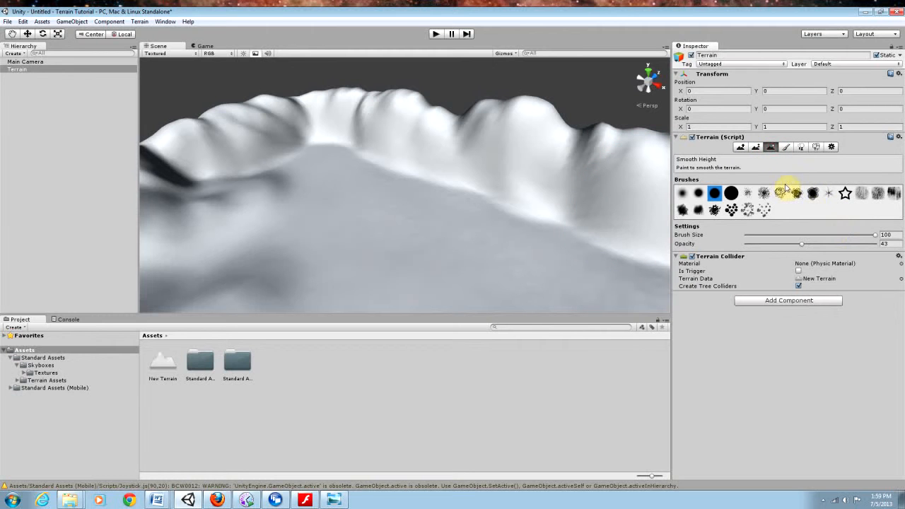
left_click(786, 148)
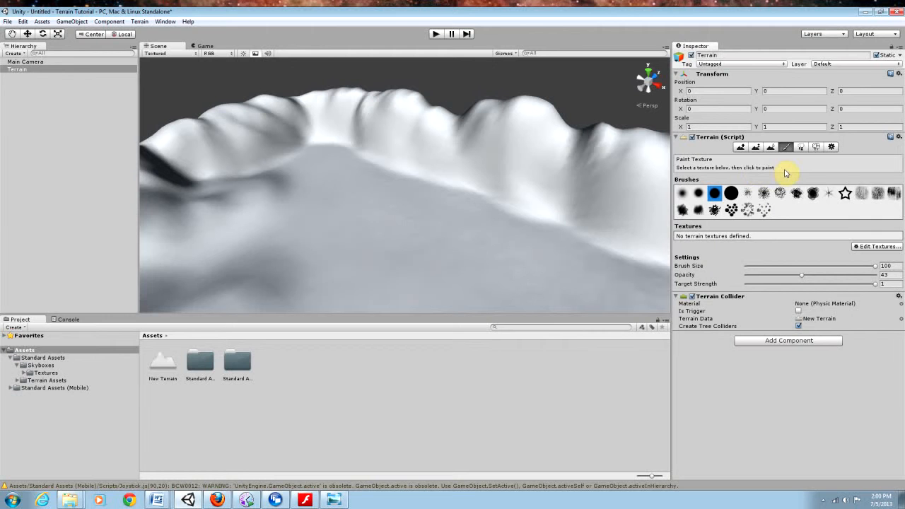
left_click(861, 249)
left_click(856, 249)
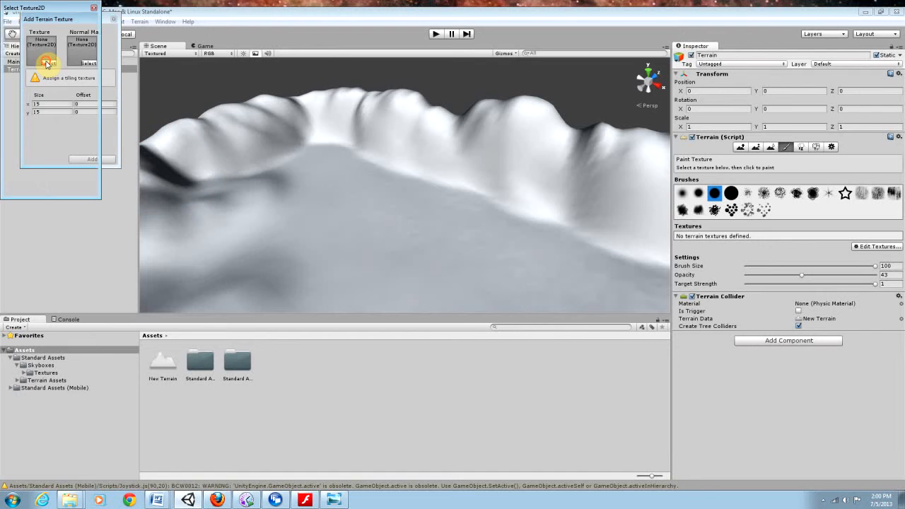
left_click(47, 65)
mouse_move(94, 50)
left_mouse_down()
mouse_move(95, 119)
mouse_move(96, 60)
left_mouse_up()
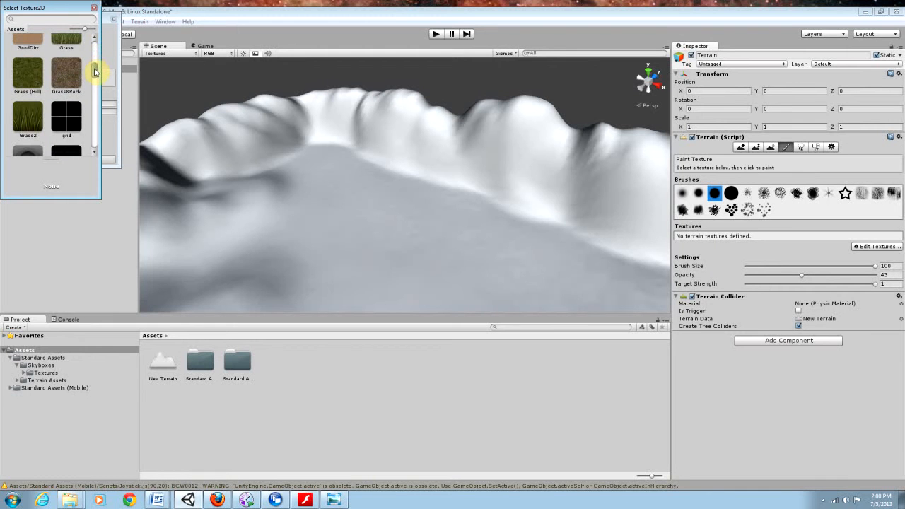
left_click(39, 78)
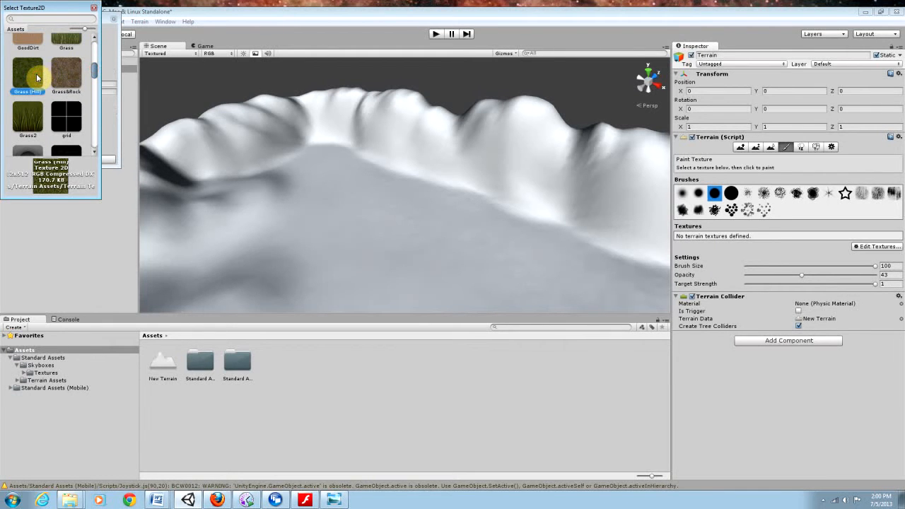
double_click(37, 77)
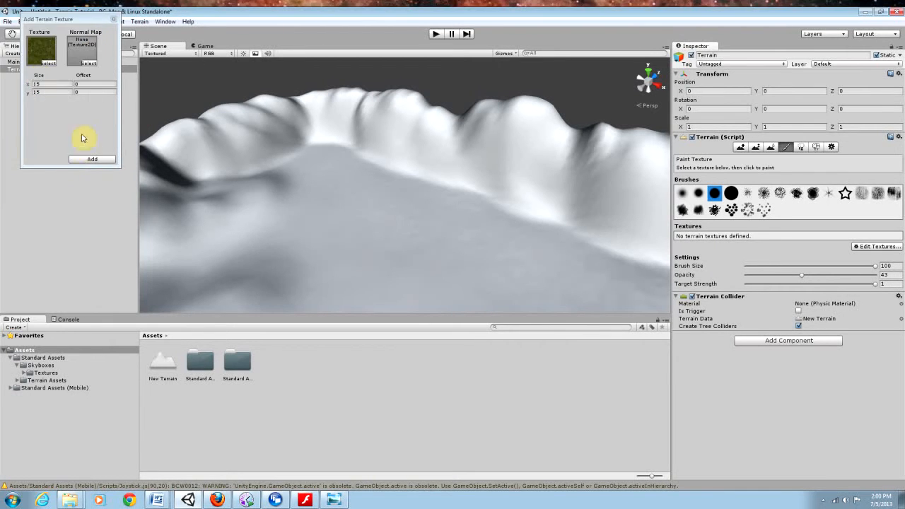
left_click(44, 82)
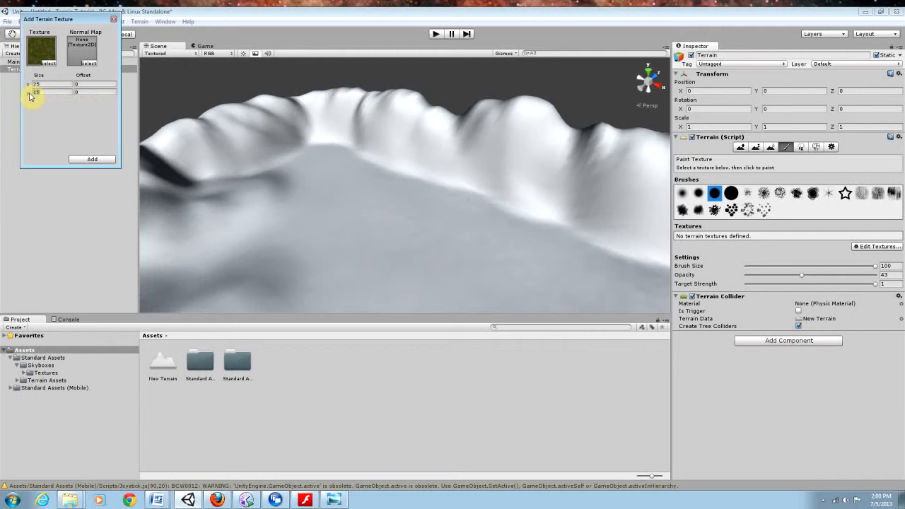
left_click(90, 159)
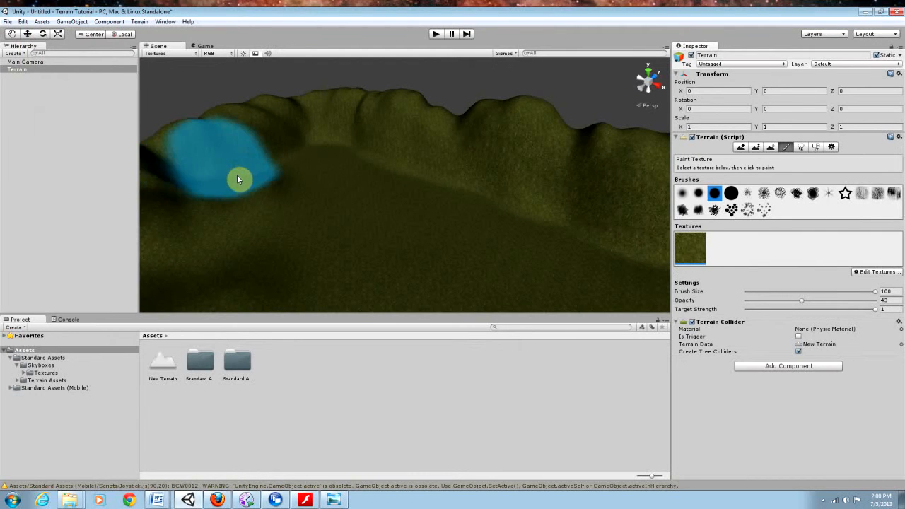
mouse_move(323, 161)
right_mouse_down()
mouse_move(827, 166)
mouse_move(135, 142)
mouse_move(889, 138)
mouse_move(428, 132)
mouse_move(488, 123)
mouse_move(570, 125)
mouse_move(106, 149)
mouse_move(177, 166)
mouse_move(372, 162)
mouse_move(293, 188)
mouse_move(148, 172)
mouse_move(152, 158)
mouse_move(136, 156)
mouse_move(173, 159)
right_mouse_up()
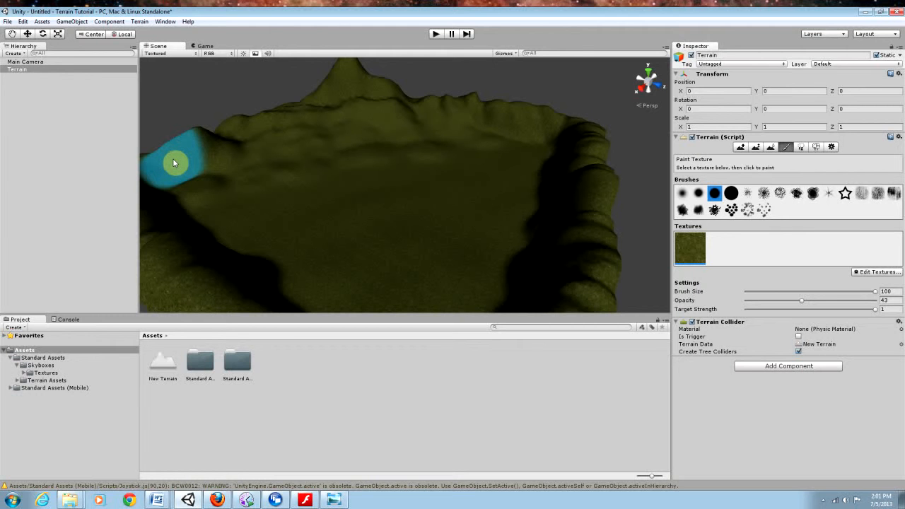
mouse_move(359, 162)
right_mouse_down()
mouse_move(293, 165)
mouse_move(369, 155)
right_mouse_up()
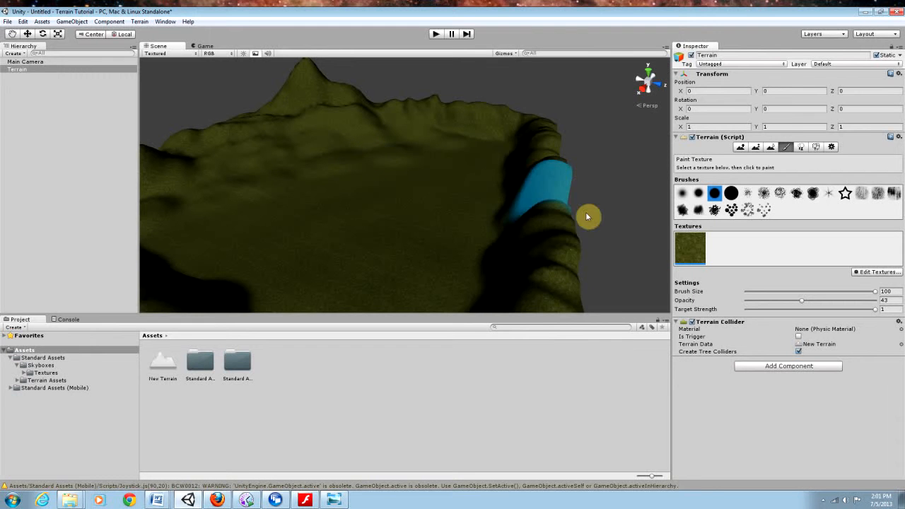
right_click_drag(519, 205, 477, 200)
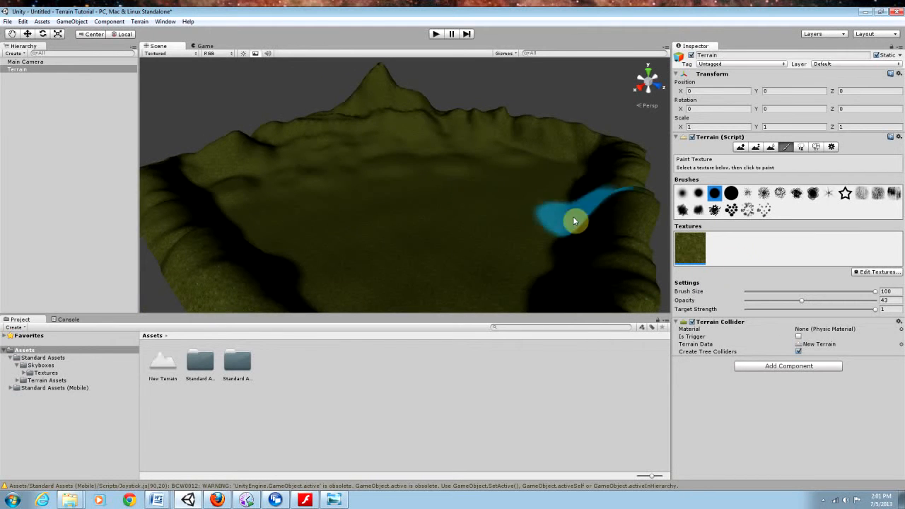
left_click(887, 273)
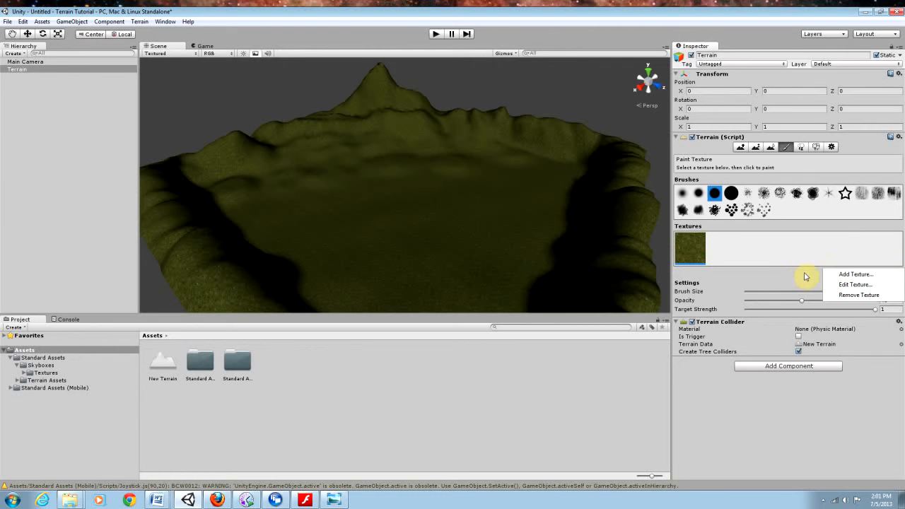
left_click(852, 274)
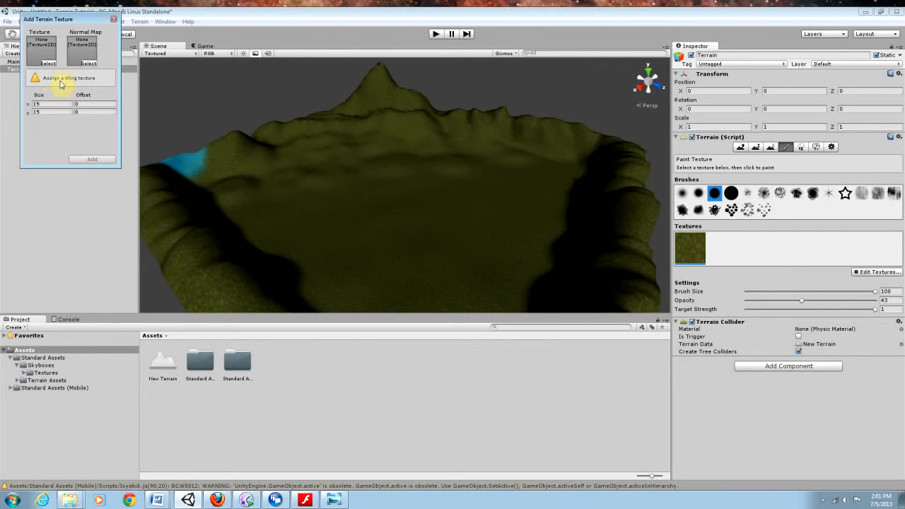
left_click(46, 64)
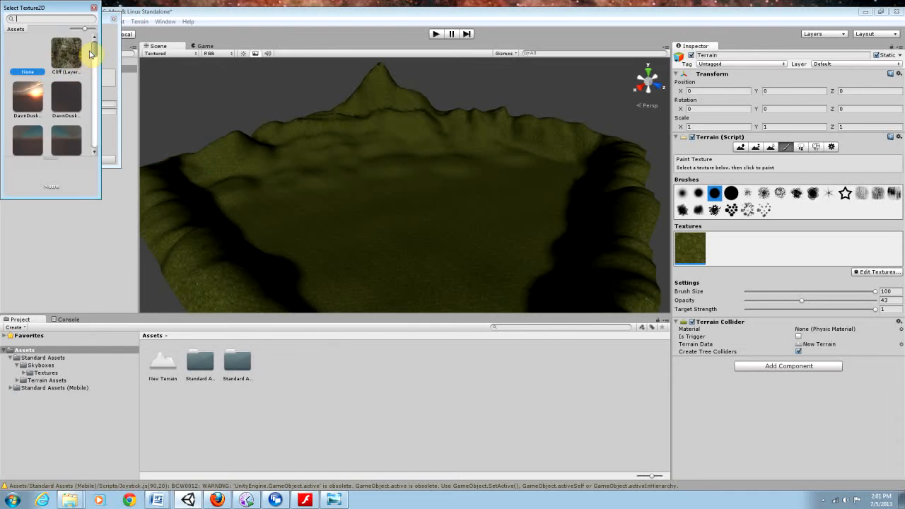
left_click_drag(93, 51, 96, 71)
left_click(416, 213)
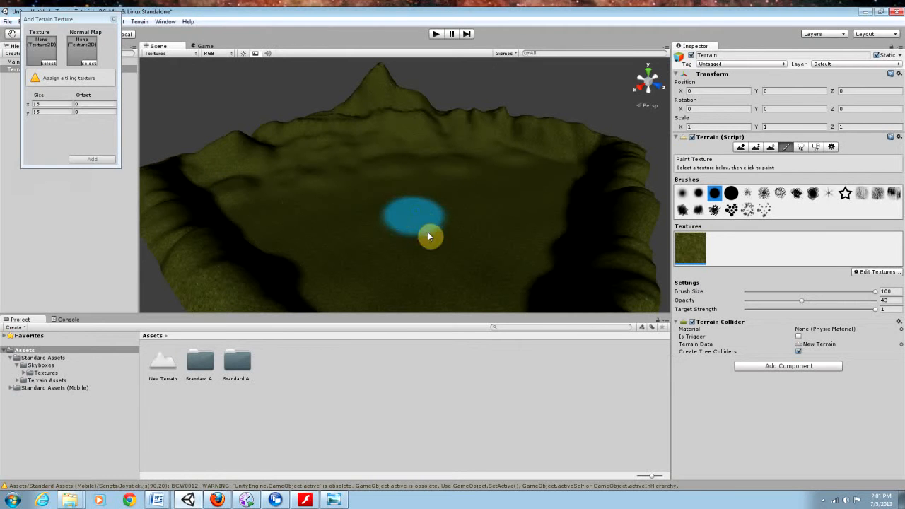
key("shift+space")
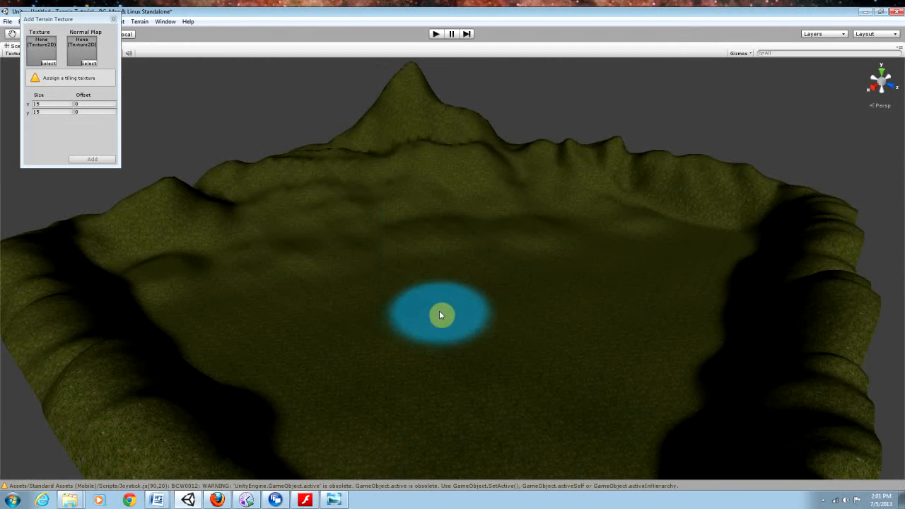
left_click(114, 19)
right_click_drag(507, 370, 487, 401)
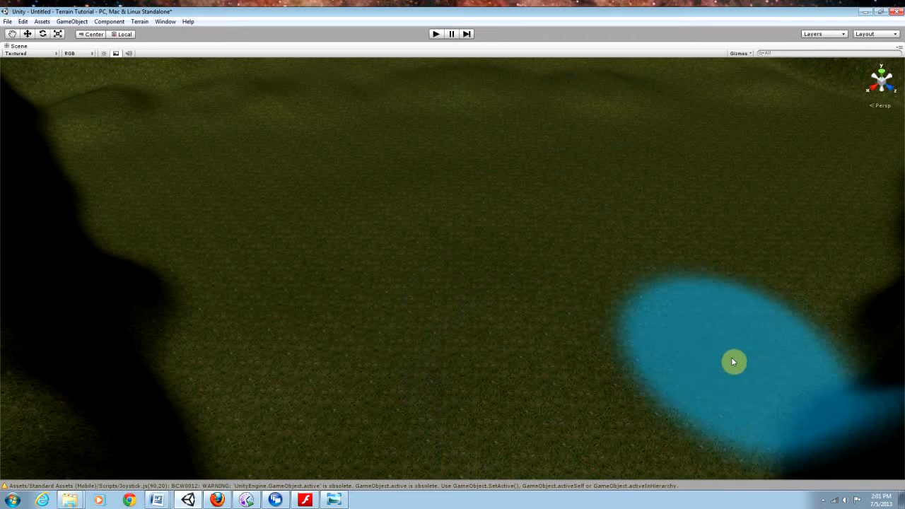
mouse_move(612, 314)
right_mouse_down()
mouse_move(576, 248)
mouse_move(608, 266)
right_mouse_up()
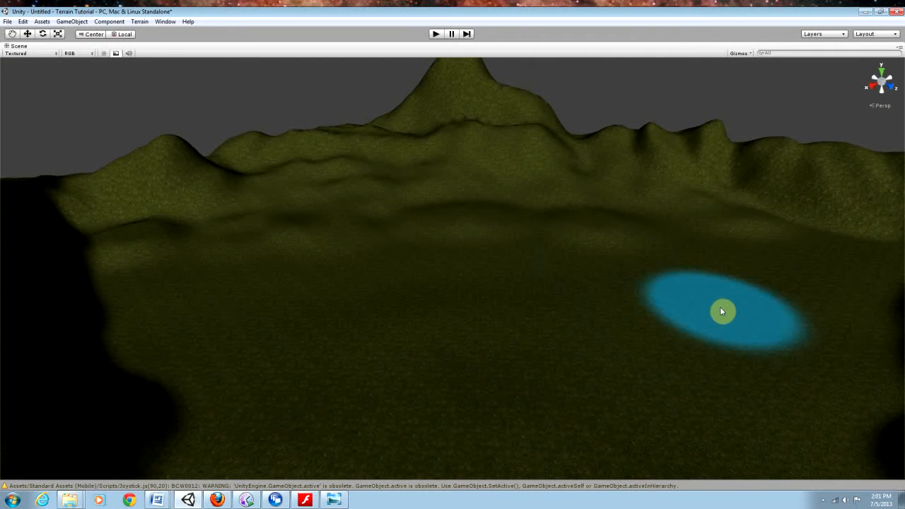
key("shift+space")
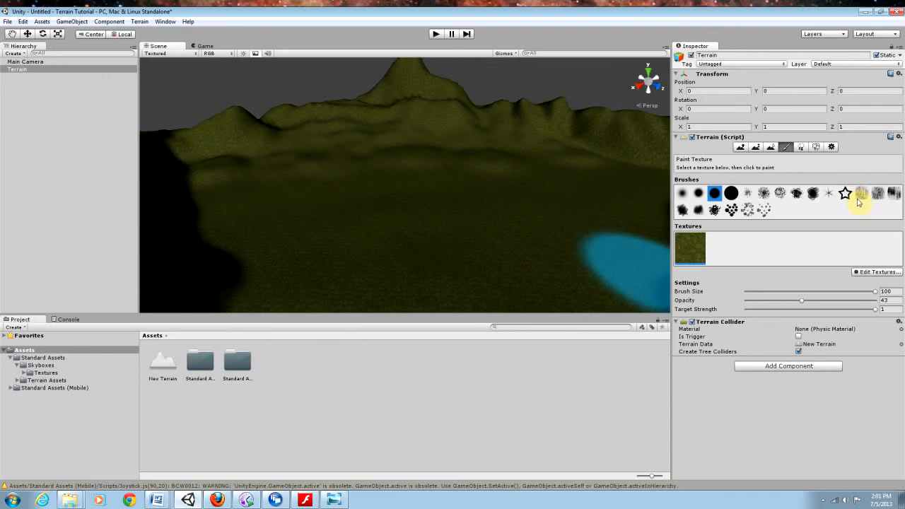
Add GoodDirt as a second terrain texture, keeping its size at 15 by 15.
left_click(867, 271)
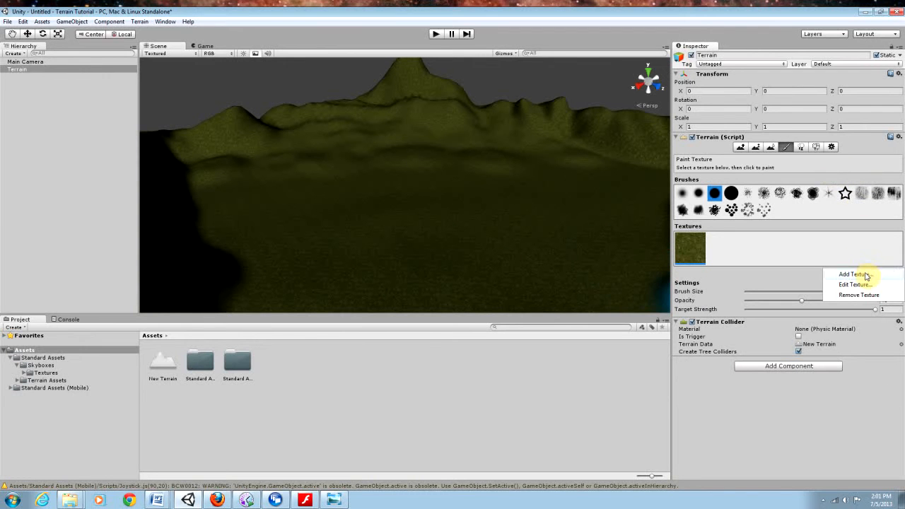
left_click(864, 275)
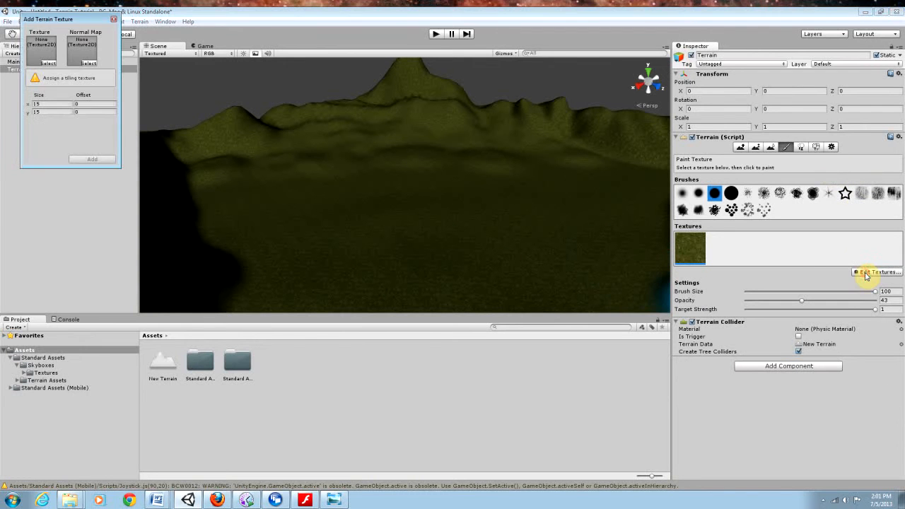
left_click(46, 63)
left_click_drag(93, 53, 95, 71)
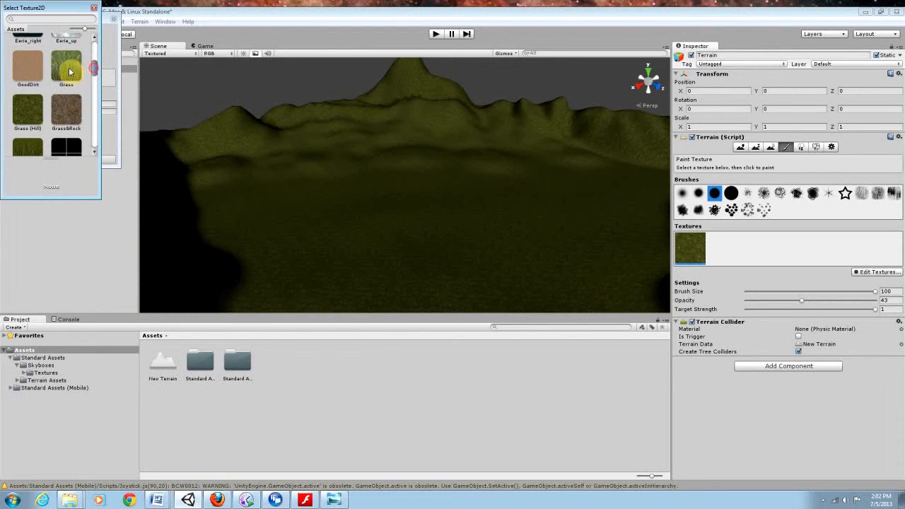
left_click(29, 70)
double_click(29, 70)
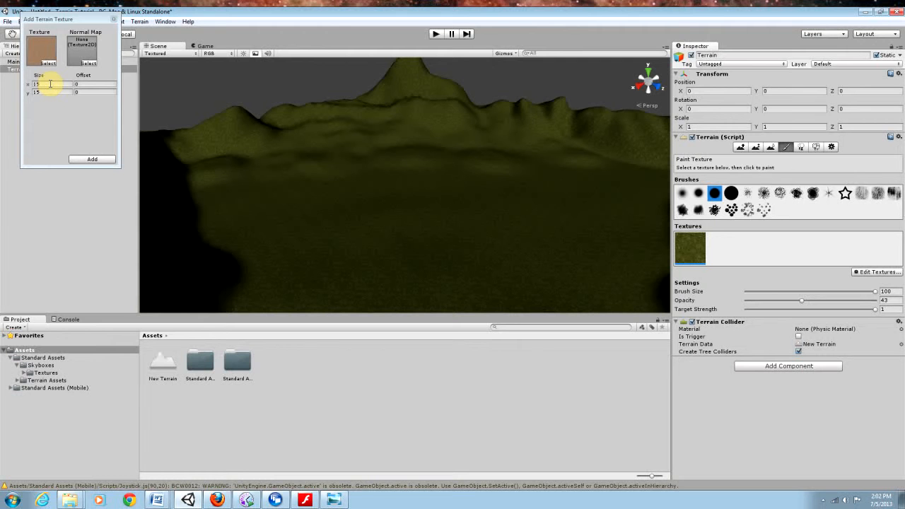
left_click(92, 160)
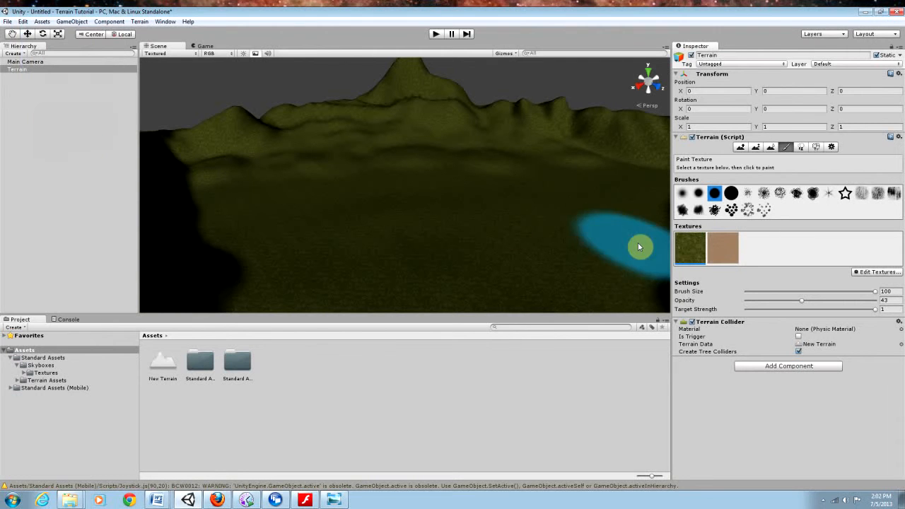
Paint a faint GoodDirt patch on the grassy valley floor with opacity 8 and target strength 0.438.
left_click(730, 249)
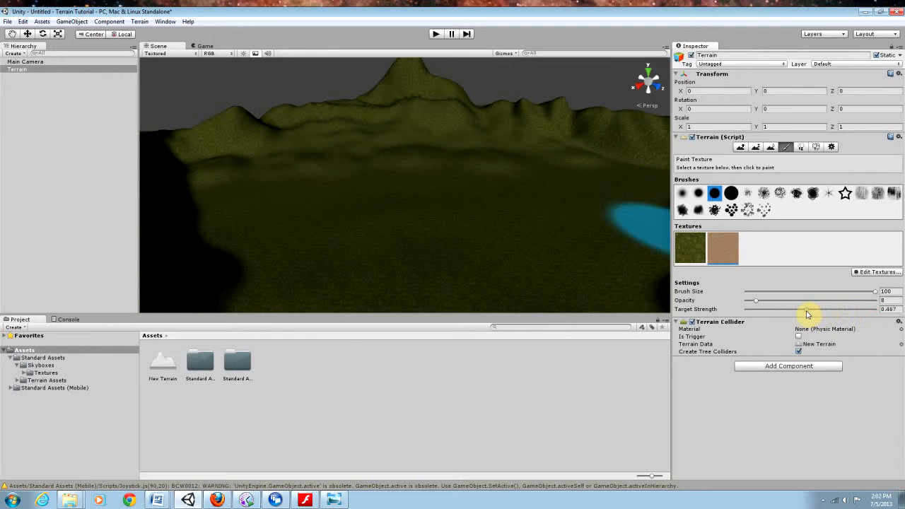
left_click_drag(333, 233, 389, 230)
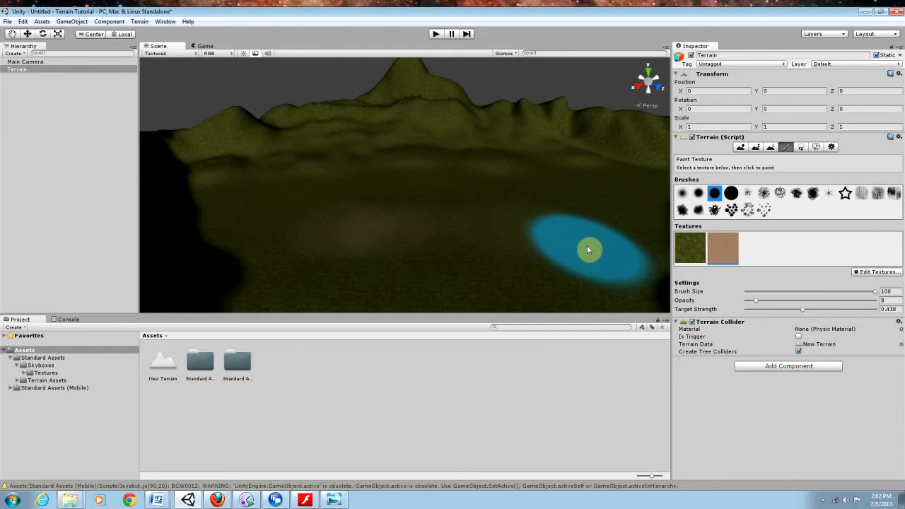
Undo the last GoodDirt patch, and paint GoodDirt with the small soft round brush across the valley floor and along the base of the far hills.
key("ctrl+z")
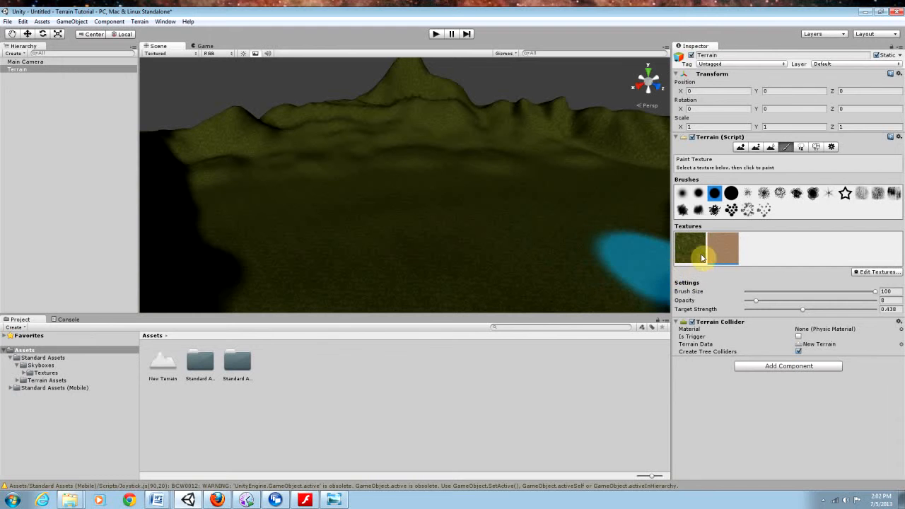
left_click(682, 193)
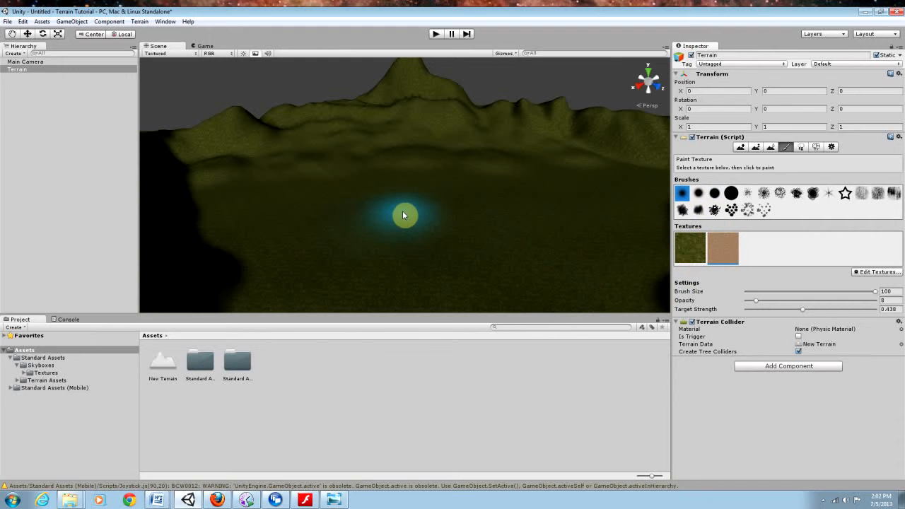
right_click_drag(414, 191, 417, 205)
left_click(433, 204)
mouse_move(542, 206)
right_mouse_down()
mouse_move(604, 184)
mouse_move(523, 214)
mouse_move(485, 208)
right_mouse_up()
mouse_move(384, 193)
left_mouse_down()
mouse_move(578, 202)
mouse_move(645, 229)
left_mouse_up()
left_click_drag(473, 212, 654, 229)
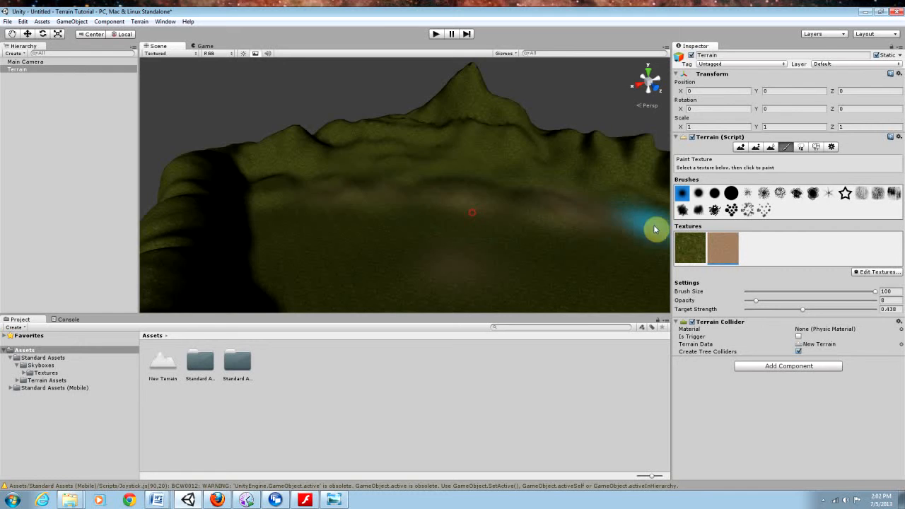
Paint faint GoodDirt patches over the rolling hills and slopes below the tall peak.
right_click_drag(594, 243, 526, 254)
mouse_move(343, 135)
left_mouse_down()
mouse_move(321, 208)
mouse_move(316, 192)
mouse_move(311, 230)
left_mouse_up()
mouse_move(345, 116)
left_mouse_down()
mouse_move(458, 114)
mouse_move(524, 137)
left_mouse_up()
mouse_move(499, 152)
right_mouse_down()
mouse_move(630, 164)
mouse_move(632, 146)
right_mouse_up()
mouse_move(313, 133)
left_mouse_down()
mouse_move(455, 128)
mouse_move(555, 138)
left_mouse_up()
left_click(453, 121)
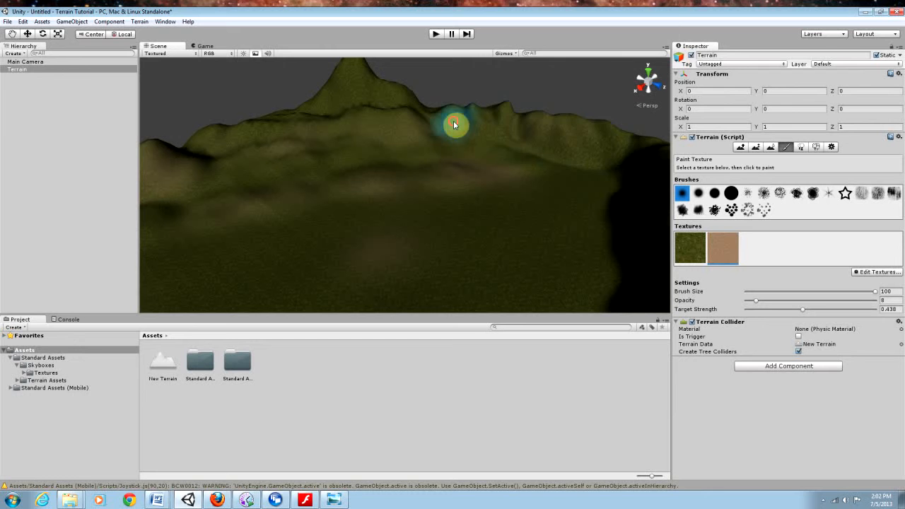
Brush GoodDirt onto the ridge slopes beside the tall peak and down toward the valley.
left_click_drag(473, 128, 685, 163)
left_click_drag(352, 156, 201, 190)
right_click_drag(348, 187, 351, 165)
left_click_drag(363, 120, 448, 156)
mouse_move(443, 180)
right_mouse_down()
mouse_move(526, 210)
mouse_move(430, 200)
mouse_move(402, 152)
mouse_move(469, 165)
mouse_move(471, 182)
mouse_move(561, 208)
mouse_move(493, 128)
right_mouse_up()
left_click_drag(496, 122, 538, 225)
Continue the GoodDirt patches around the remaining border ridges and the inner edge of the valley.
mouse_move(489, 199)
right_mouse_down()
mouse_move(564, 225)
mouse_move(735, 234)
mouse_move(804, 311)
mouse_move(798, 323)
mouse_move(622, 247)
mouse_move(673, 243)
mouse_move(708, 261)
right_mouse_up()
left_click_drag(423, 176, 659, 198)
right_click_drag(461, 194, 611, 208)
left_click_drag(461, 110, 580, 182)
mouse_move(449, 148)
right_mouse_down()
mouse_move(574, 164)
mouse_move(747, 128)
mouse_move(740, 102)
right_mouse_up()
mouse_move(327, 203)
left_mouse_down()
mouse_move(264, 236)
mouse_move(344, 216)
left_mouse_up()
left_click(236, 269)
right_click_drag(357, 215, 694, 242)
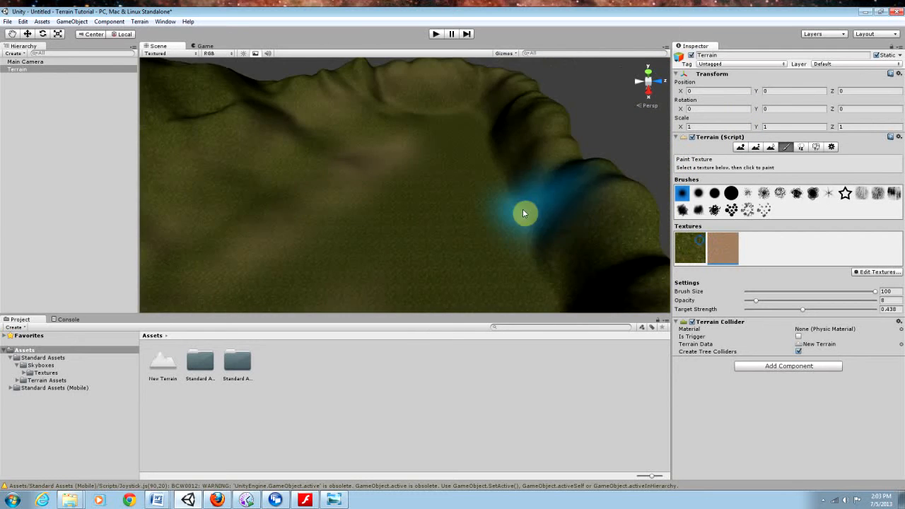
Paint a broad GoodDirt patch on the near part of the valley floor beside the shadowed ridge.
right_click_drag(517, 210, 448, 240)
mouse_move(299, 283)
right_mouse_down()
mouse_move(289, 162)
mouse_move(303, 202)
mouse_move(276, 200)
mouse_move(283, 162)
mouse_move(308, 178)
right_mouse_up()
key("w")
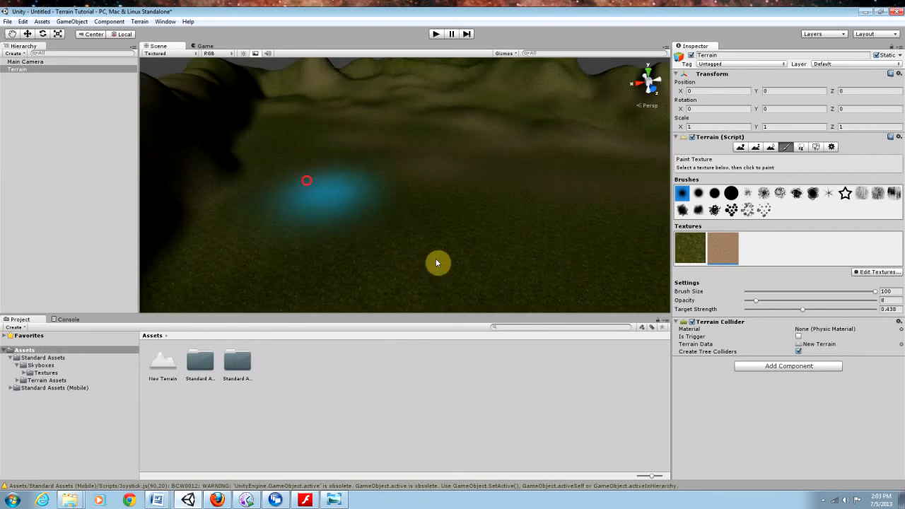
left_click_drag(448, 316, 425, 298)
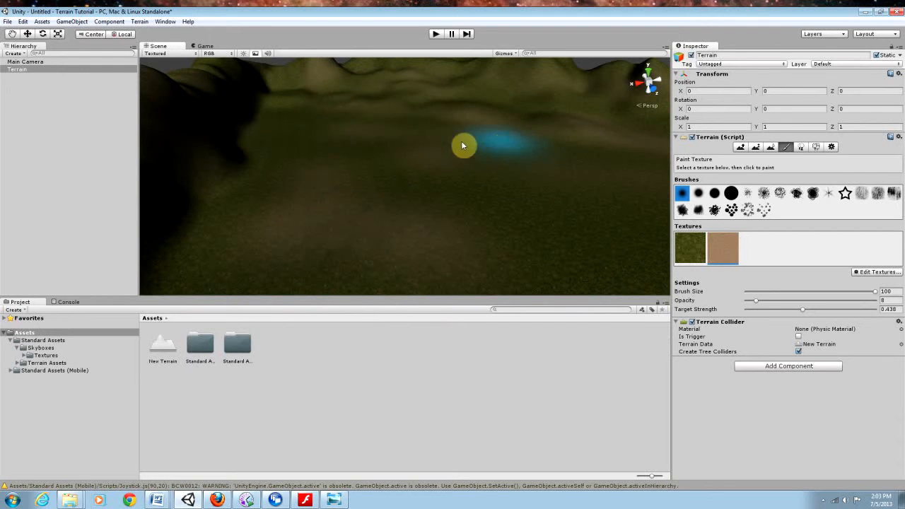
Maximize the Scene view and add more GoodDirt patches to the valley floor and the side ridge.
key("shift+space")
mouse_move(413, 188)
right_mouse_down()
mouse_move(552, 171)
mouse_move(560, 184)
mouse_move(431, 373)
mouse_move(563, 205)
mouse_move(378, 185)
mouse_move(398, 180)
mouse_move(486, 238)
right_mouse_up()
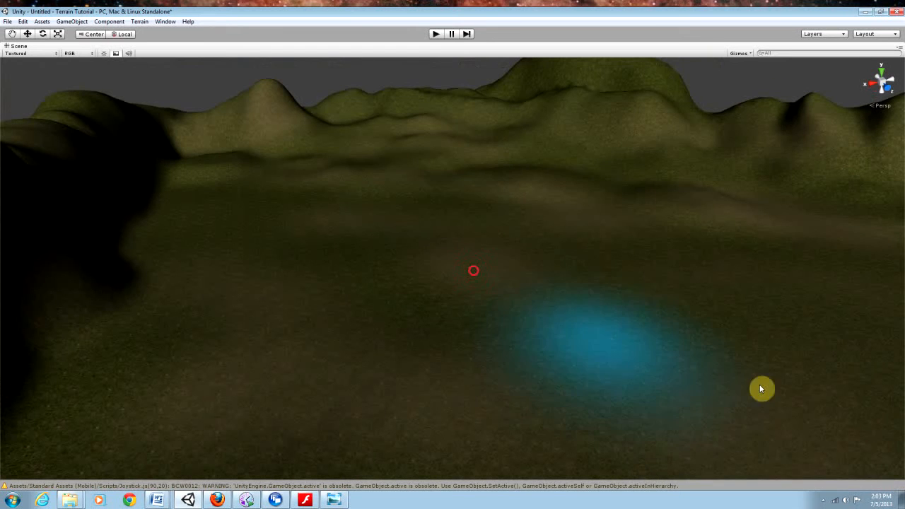
right_click_drag(653, 311, 588, 269)
left_click(430, 273)
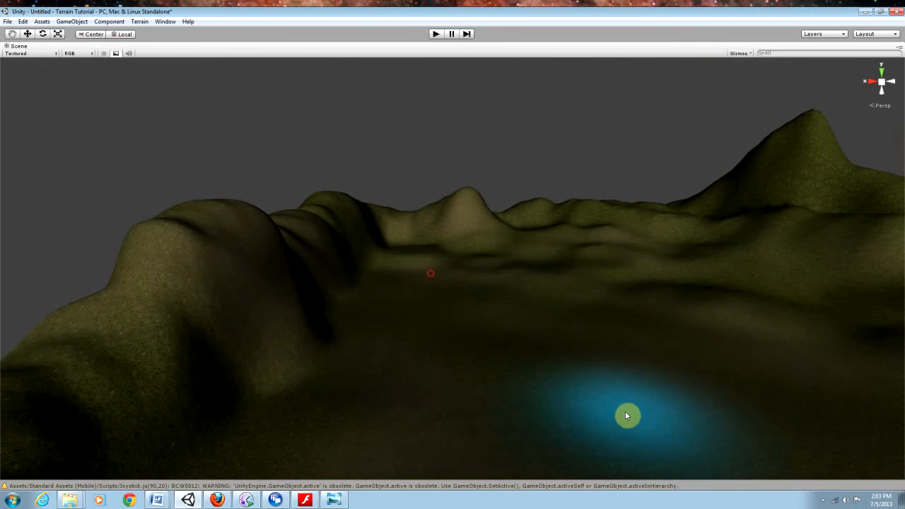
left_click(428, 291)
right_click_drag(550, 378, 645, 402)
left_click(338, 216)
right_click_drag(550, 289, 557, 271)
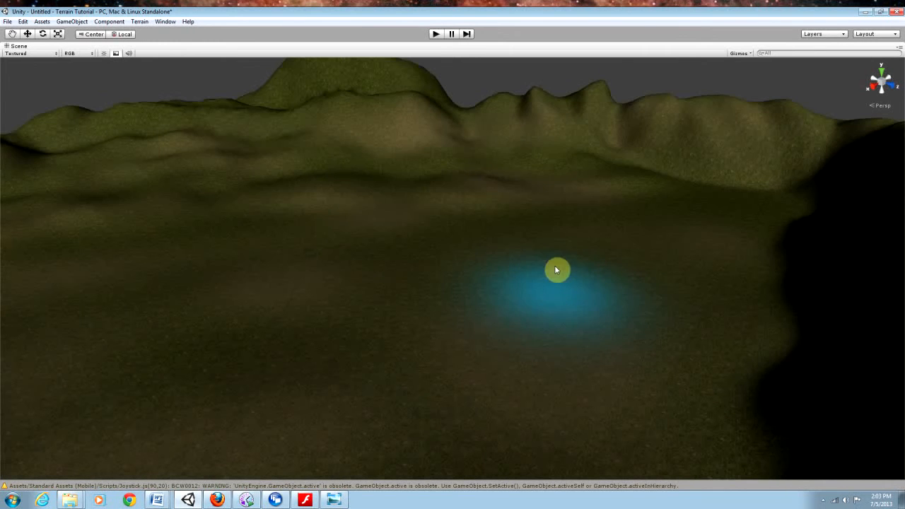
Examine the grass and dirt blending across the whole terrain from low and high viewpoints, and restore the normal editor layout.
right_click_drag(403, 256, 386, 223)
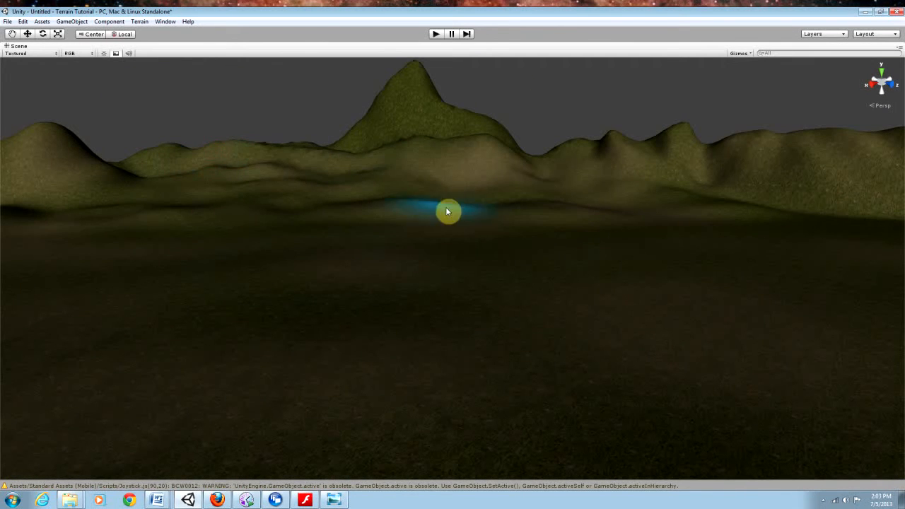
right_click_drag(601, 212, 457, 275)
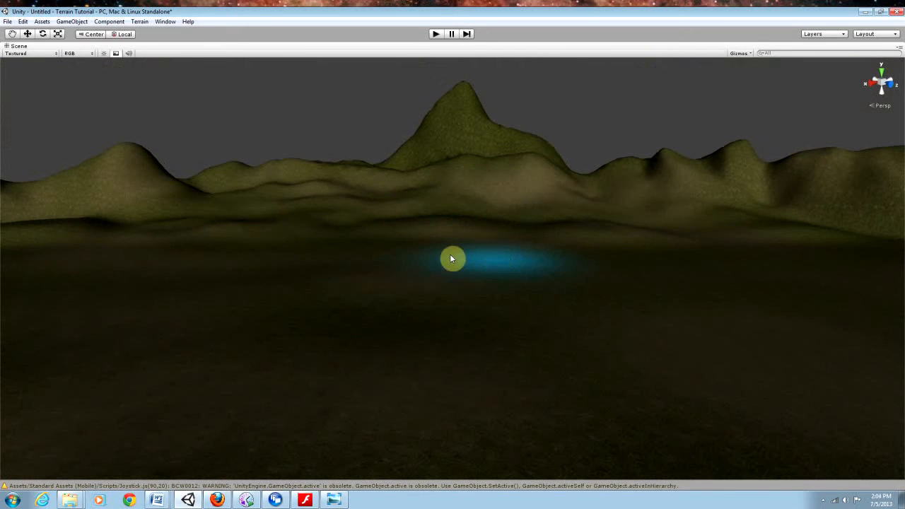
right_click_drag(549, 188, 598, 193)
right_click_drag(666, 212, 270, 290)
mouse_move(631, 215)
right_mouse_down()
mouse_move(673, 184)
mouse_move(742, 169)
mouse_move(627, 172)
mouse_move(722, 166)
mouse_move(691, 153)
mouse_move(586, 153)
mouse_move(734, 178)
mouse_move(620, 213)
mouse_move(638, 220)
mouse_move(681, 196)
right_mouse_up()
key("d")
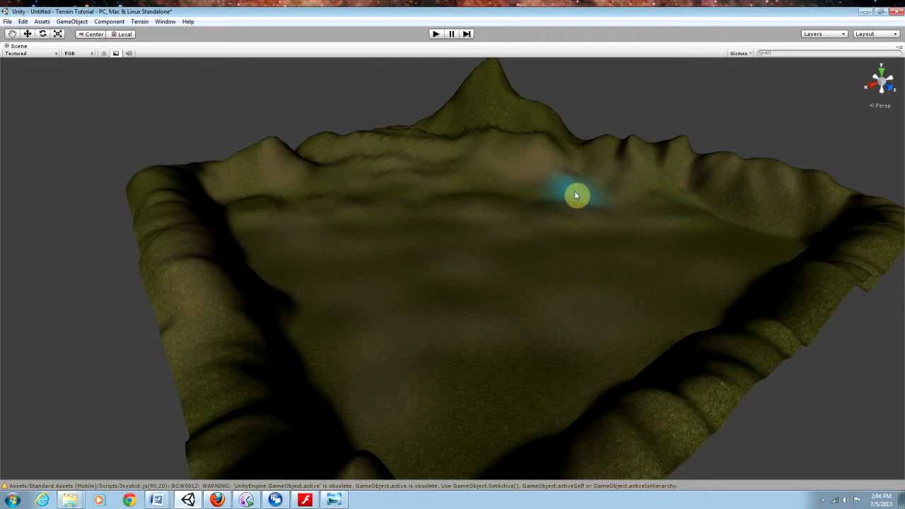
mouse_move(582, 192)
right_mouse_down()
mouse_move(570, 198)
mouse_move(579, 191)
right_mouse_up()
right_click_drag(606, 304, 625, 275)
key("shift+space")
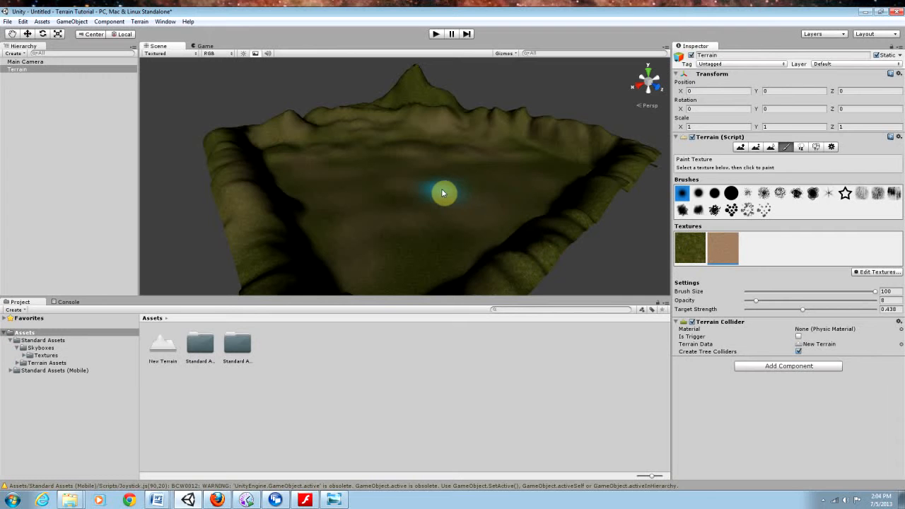
Add the Cliff (Layered Rock) texture as the third terrain texture, with an X size of 50.
left_click(870, 273)
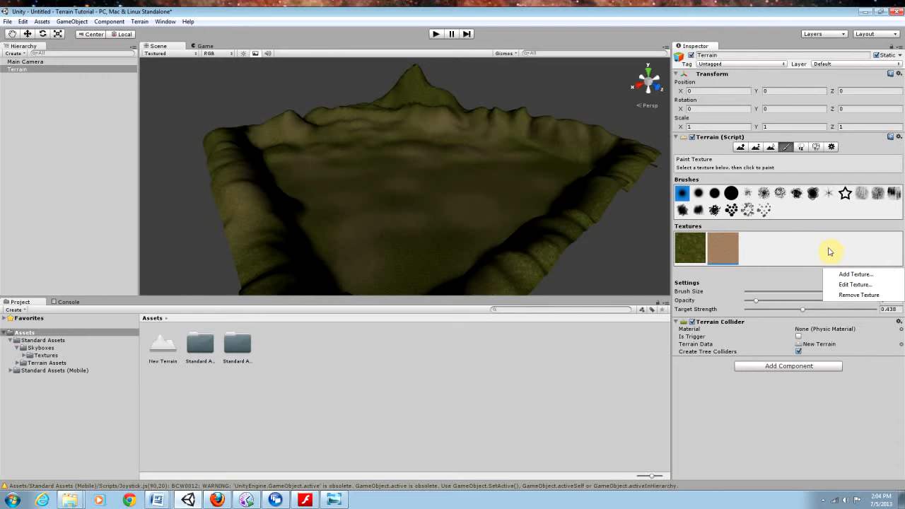
left_click(852, 274)
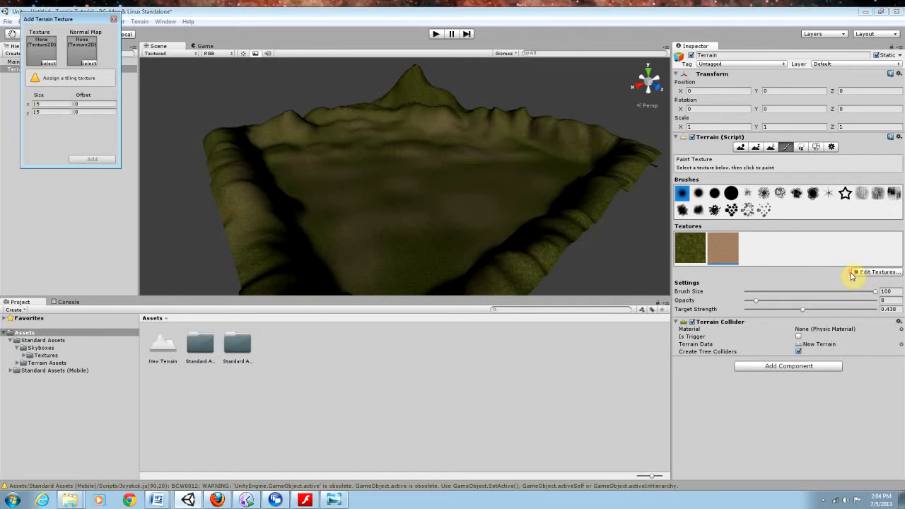
left_click(45, 66)
left_click(67, 69)
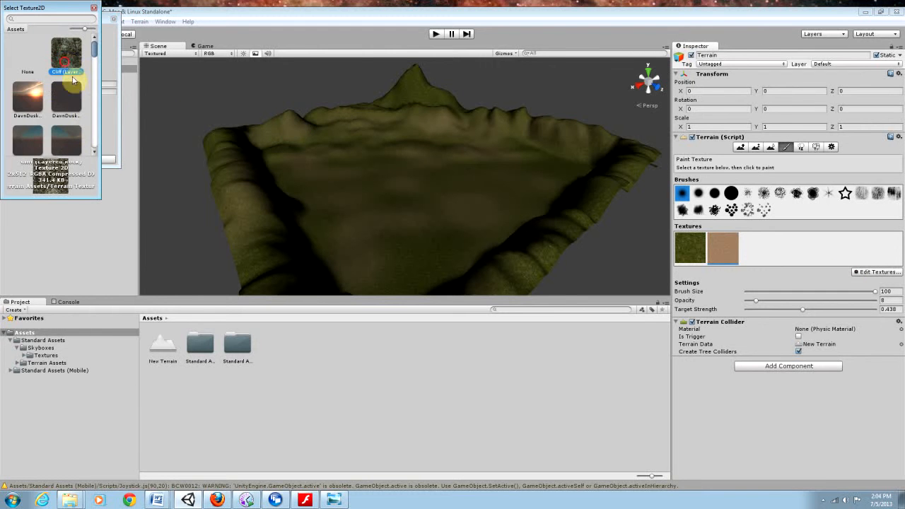
double_click(68, 58)
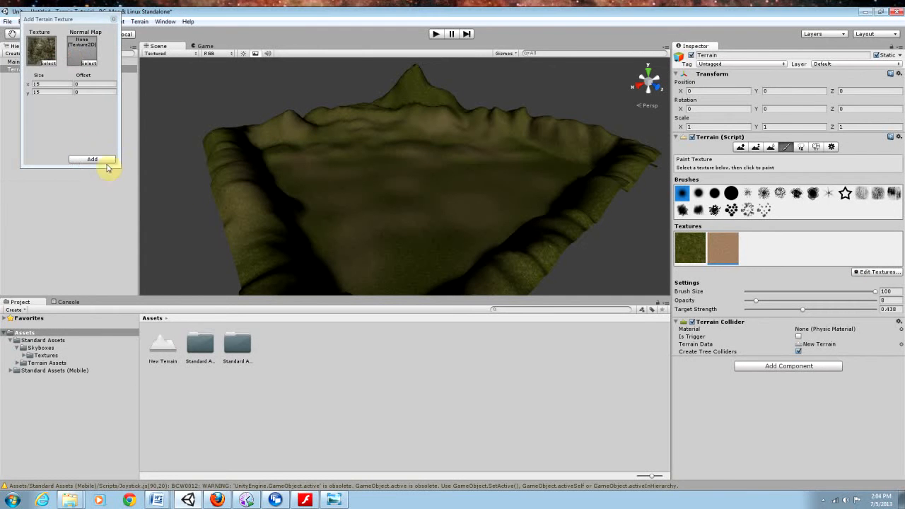
left_click(45, 83)
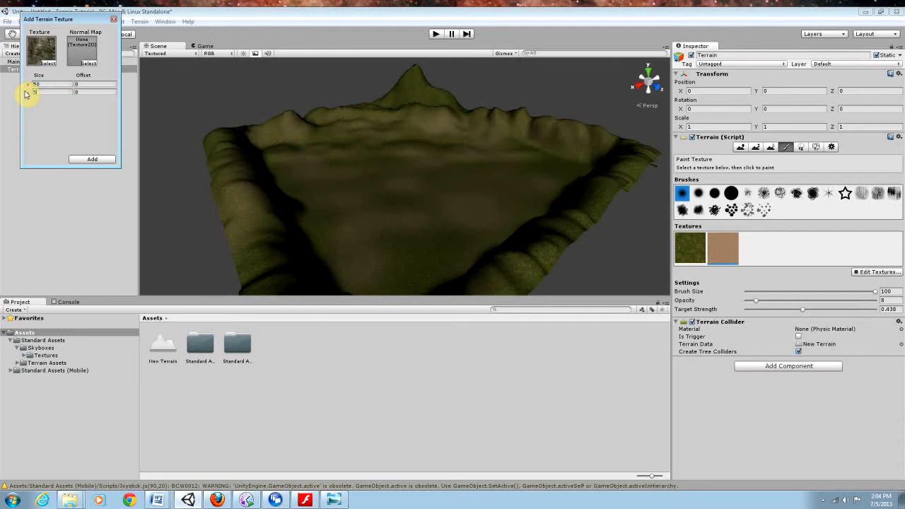
left_click(90, 159)
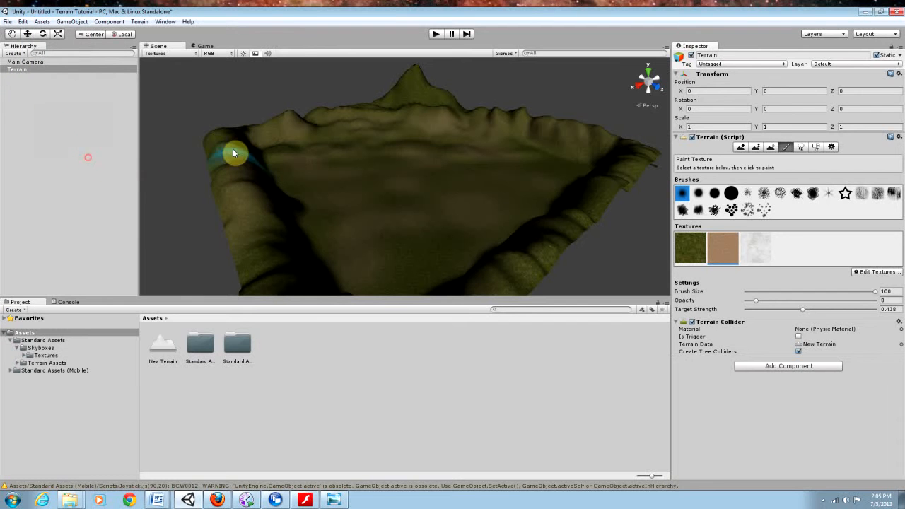
Paint the Cliff texture over the tall peak and its adjoining shoulder with opacity 8 and target strength 0.438.
left_click_drag(450, 155, 503, 128, "alt")
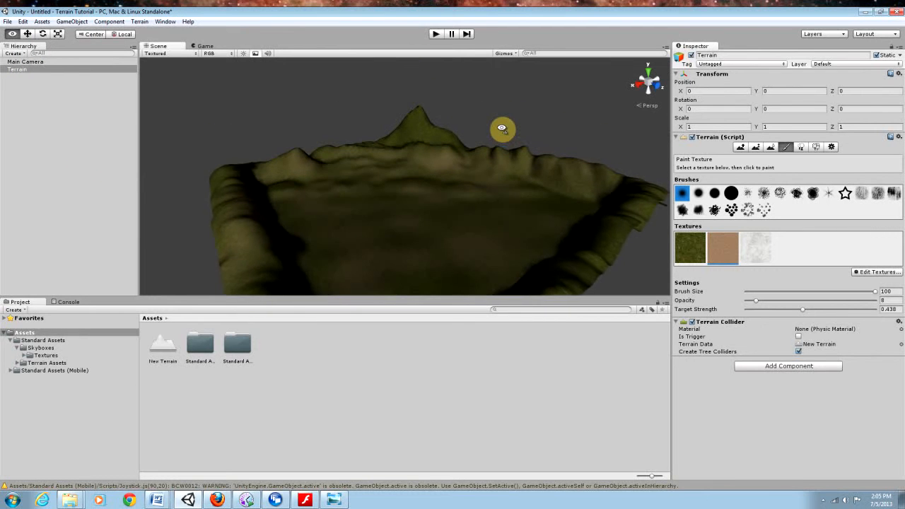
left_click(755, 263)
left_click_drag(492, 192, 507, 211, "alt")
right_click_drag(507, 211, 507, 208)
left_click_drag(429, 97, 405, 133)
mouse_move(486, 151)
left_mouse_down("alt")
mouse_move(370, 137)
mouse_move(347, 154)
mouse_move(461, 161)
mouse_move(374, 152)
mouse_move(399, 139)
mouse_move(435, 151)
mouse_move(383, 144)
mouse_move(505, 163)
mouse_move(411, 155)
left_mouse_up("alt")
mouse_move(348, 180)
left_mouse_down()
mouse_move(328, 206)
mouse_move(434, 132)
left_mouse_up()
left_click(512, 131)
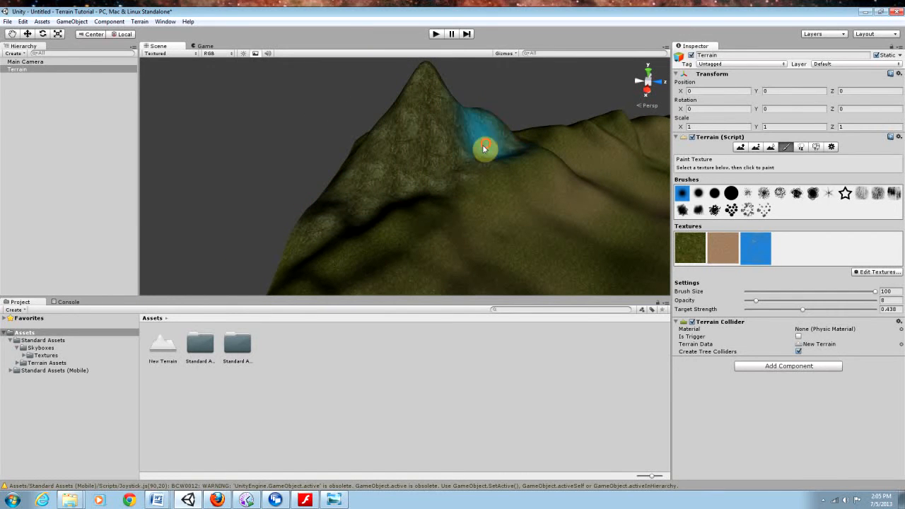
mouse_move(484, 146)
left_mouse_down()
mouse_move(346, 246)
mouse_move(443, 235)
mouse_move(542, 129)
mouse_move(595, 126)
mouse_move(487, 115)
mouse_move(383, 141)
left_mouse_up()
Extend the Cliff texture down the other flank of the tall peak, toward the neighbouring ridge.
key("w")
key("d")
right_click_drag(383, 140, 372, 184)
key("s")
key("d")
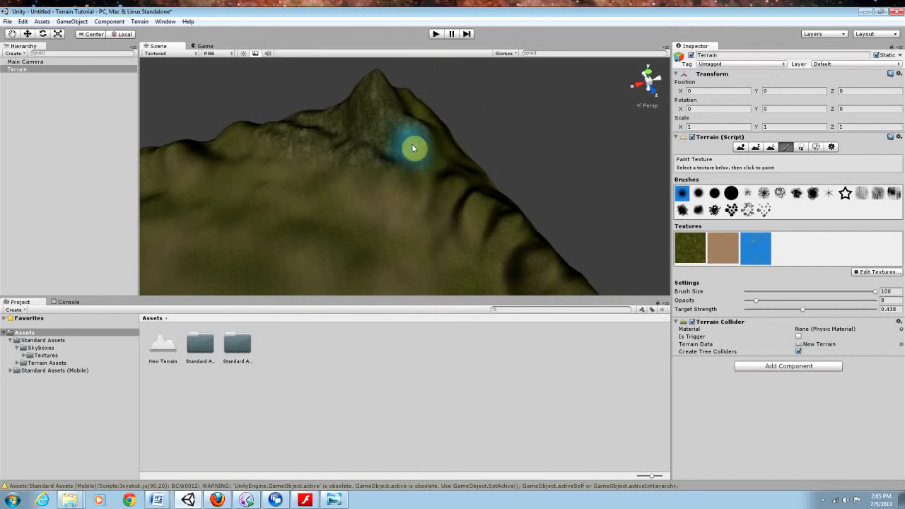
mouse_move(439, 152)
left_mouse_down()
mouse_move(402, 170)
mouse_move(442, 164)
left_mouse_up()
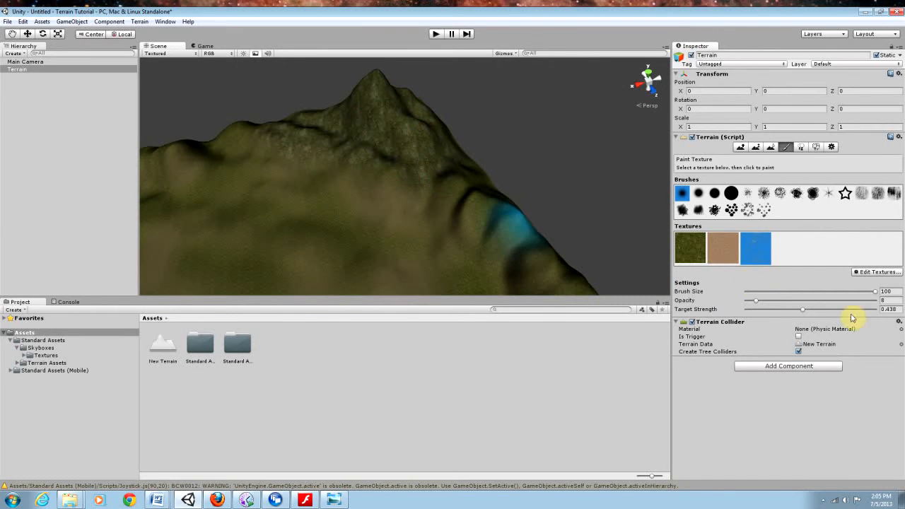
Raise the brush opacity to 54 and target strength to 0.916, and paint denser Cliff rock on the tall peak.
left_click_drag(755, 304, 768, 304)
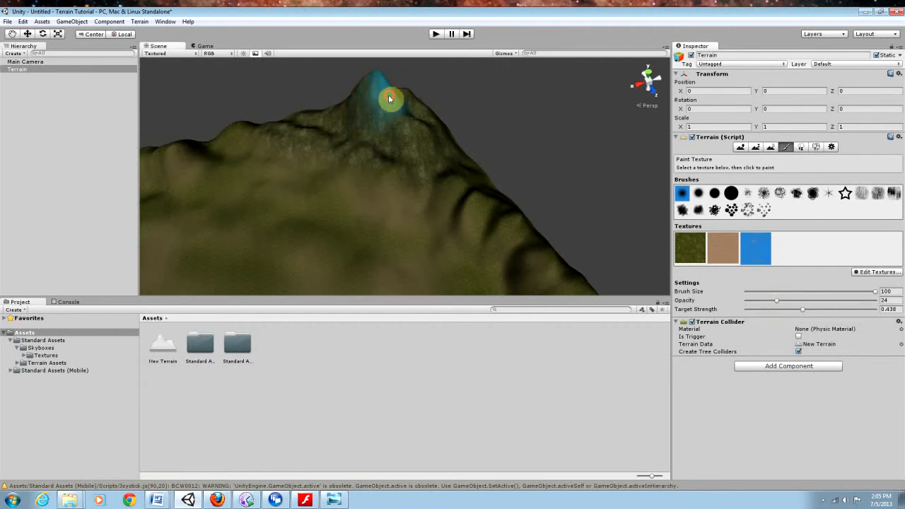
left_click_drag(804, 311, 836, 312)
left_click(370, 105)
left_click_drag(408, 115, 335, 106)
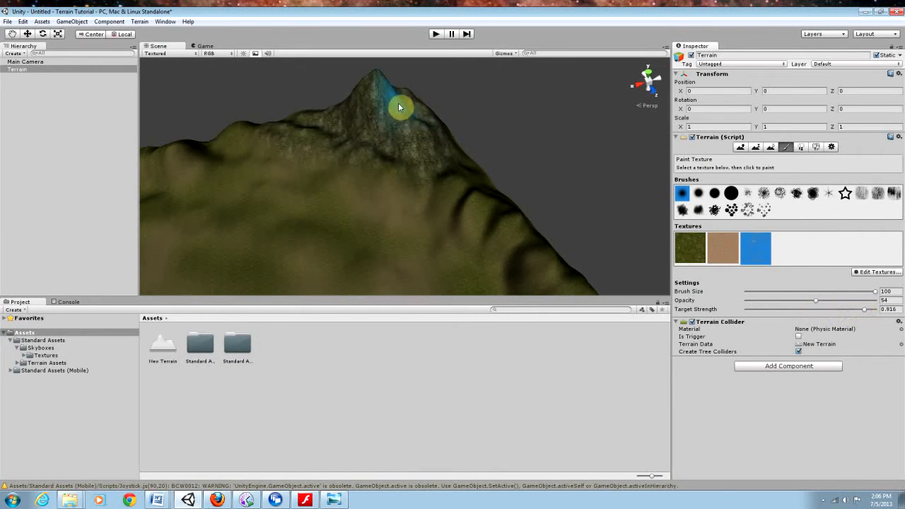
Cover the remaining sides and lower slopes of the tall peak with the stronger Cliff texture.
left_click_drag(381, 93, 503, 71, "alt")
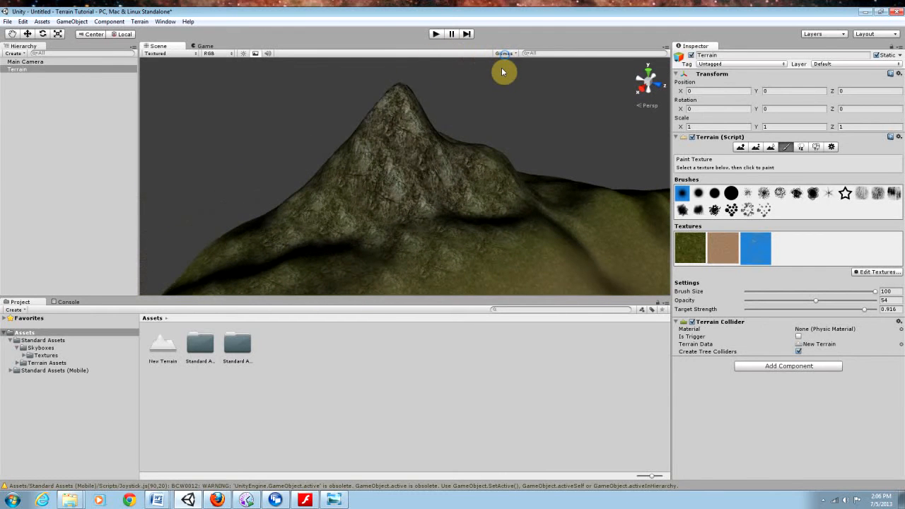
left_click(393, 101)
mouse_move(394, 101)
left_mouse_down()
mouse_move(446, 115)
mouse_move(347, 159)
mouse_move(472, 127)
mouse_move(485, 139)
mouse_move(341, 149)
mouse_move(350, 160)
mouse_move(378, 157)
mouse_move(359, 157)
left_mouse_up()
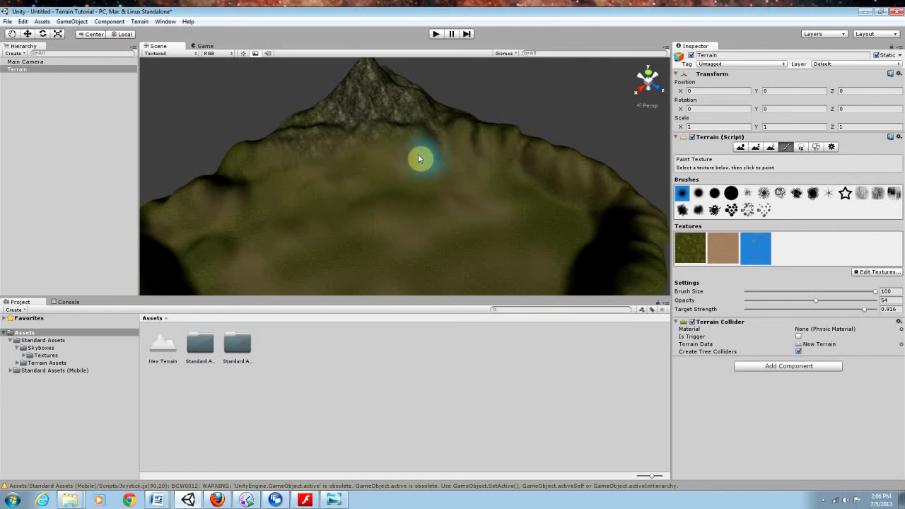
left_click_drag(475, 168, 488, 112, "alt")
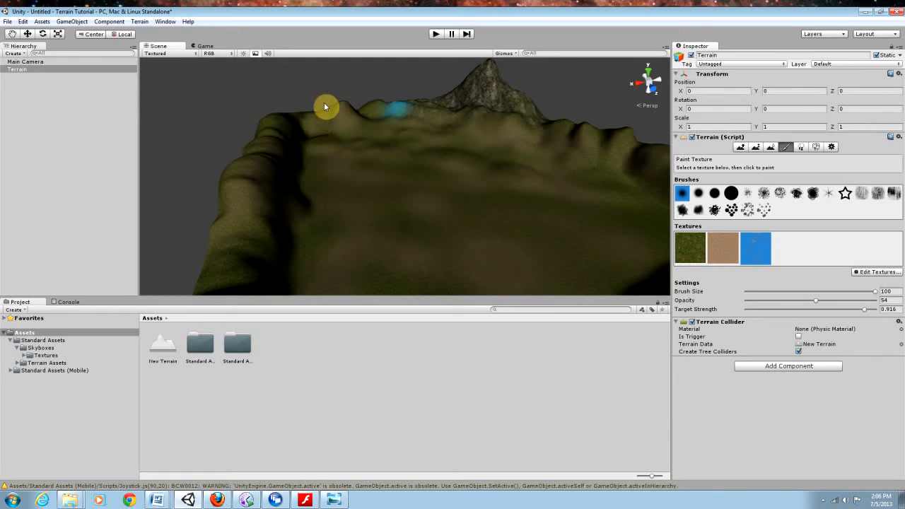
Add a directional light to the scene and bring it into view beside the terrain.
left_click(71, 22)
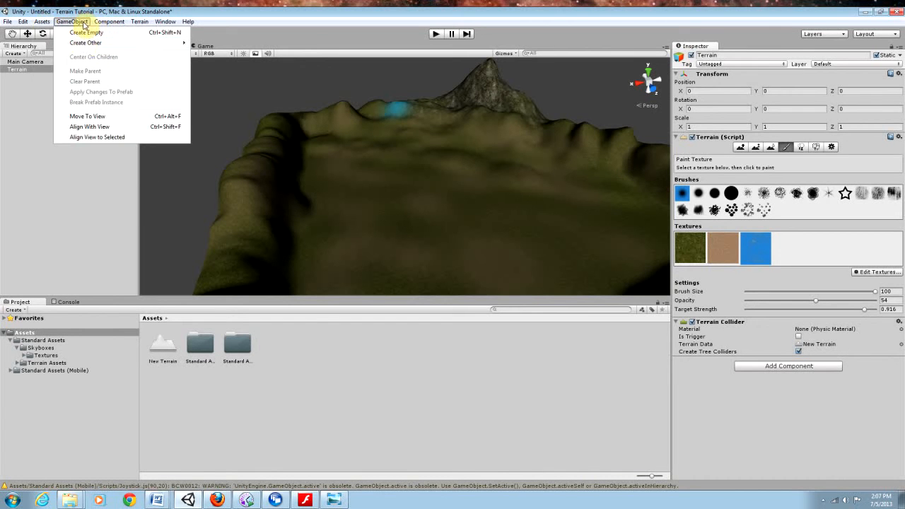
mouse_move(82, 47)
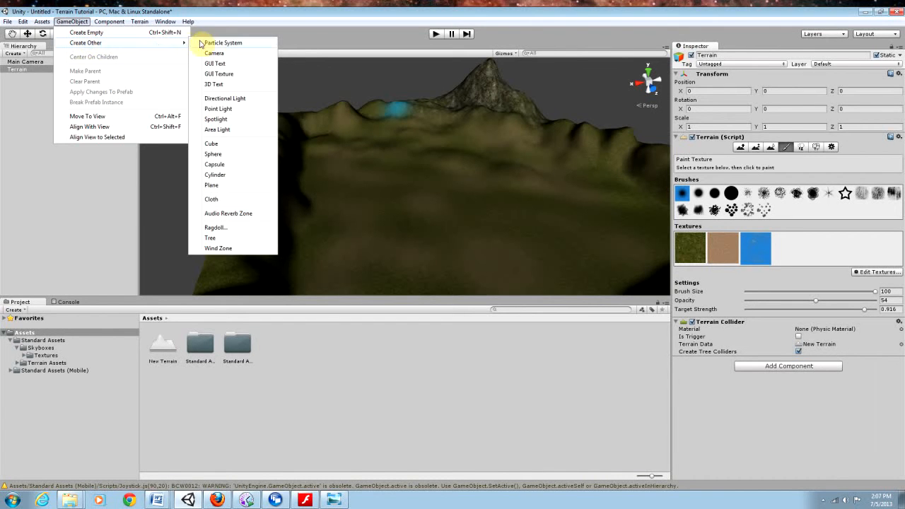
left_click(235, 104)
left_click_drag(362, 148, 547, 156, "alt")
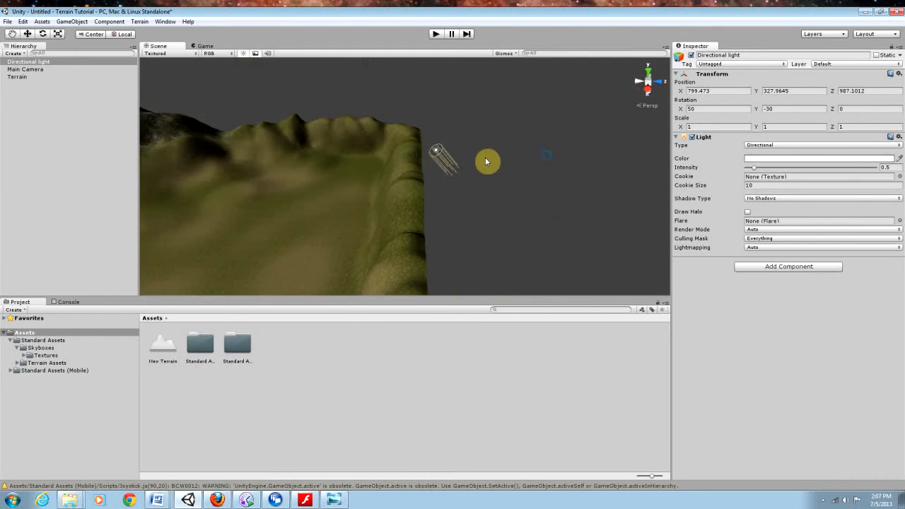
left_click_drag(462, 170, 415, 170, "alt")
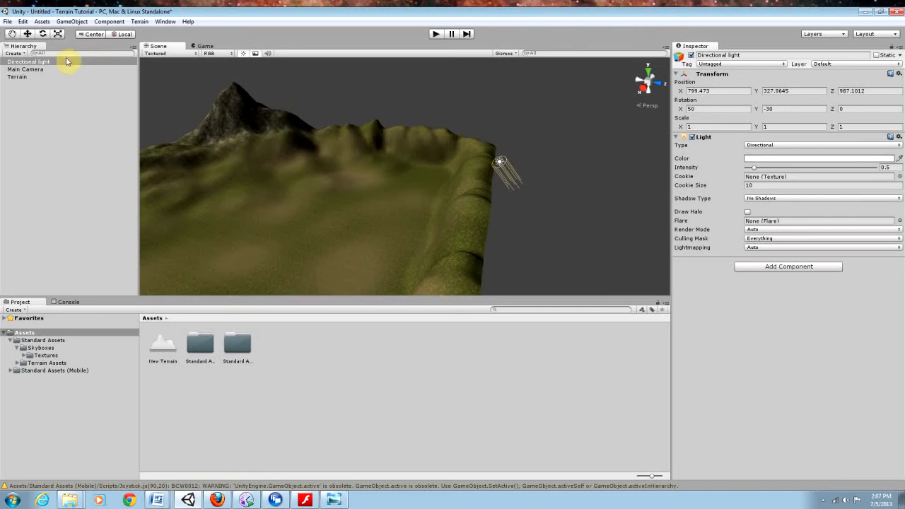
Rotate the directional light to about 83.6, 416.5, 442.9 so it shines almost straight down on the terrain.
left_click(42, 33)
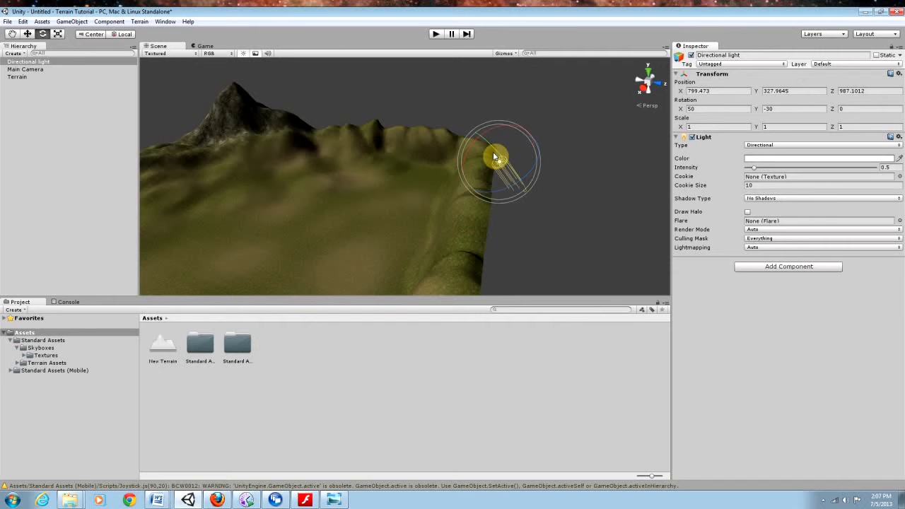
left_click_drag(495, 156, 608, 194)
mouse_move(588, 158)
left_mouse_down("alt")
mouse_move(530, 176)
mouse_move(539, 154)
mouse_move(463, 165)
mouse_move(445, 218)
mouse_move(459, 214)
mouse_move(458, 167)
mouse_move(440, 219)
mouse_move(458, 221)
mouse_move(428, 225)
mouse_move(422, 196)
mouse_move(431, 271)
left_mouse_up("alt")
mouse_move(473, 162)
left_mouse_down()
mouse_move(439, 153)
mouse_move(458, 164)
mouse_move(461, 143)
left_mouse_up()
left_click_drag(559, 168, 526, 188, "alt")
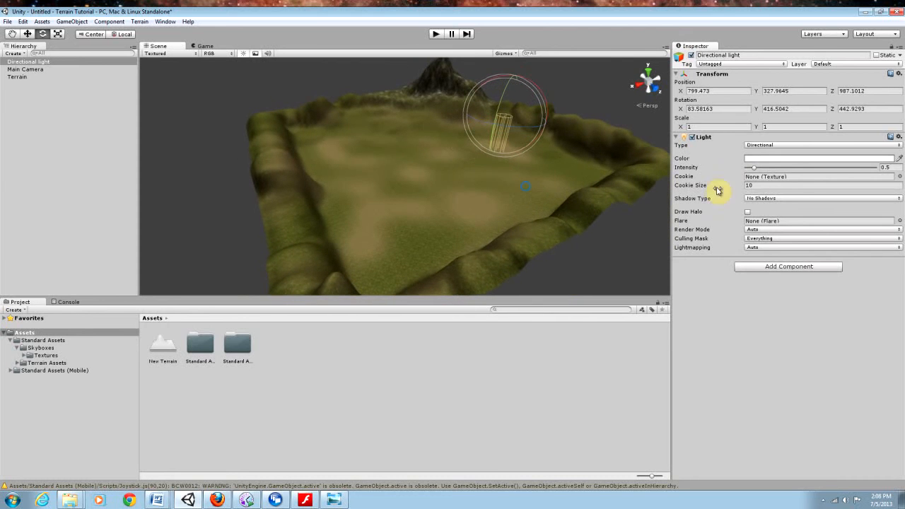
Tint the directional light pale yellow with RGB values 251, 255, 196.
left_click(767, 160)
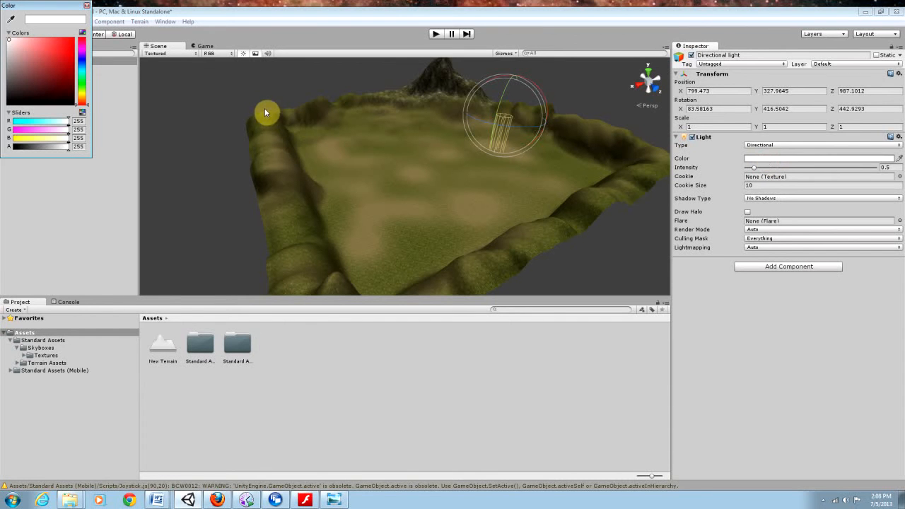
left_click(82, 93)
left_click(27, 38)
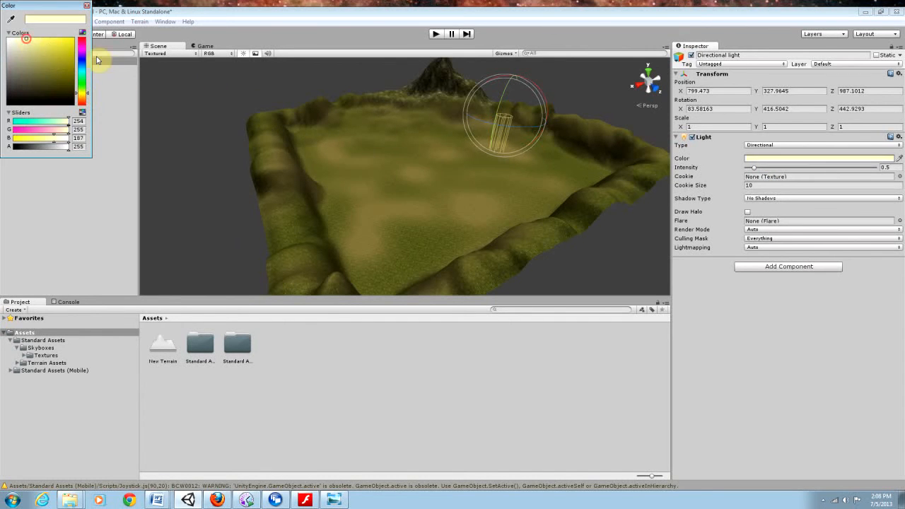
left_click(22, 39)
left_click(22, 33)
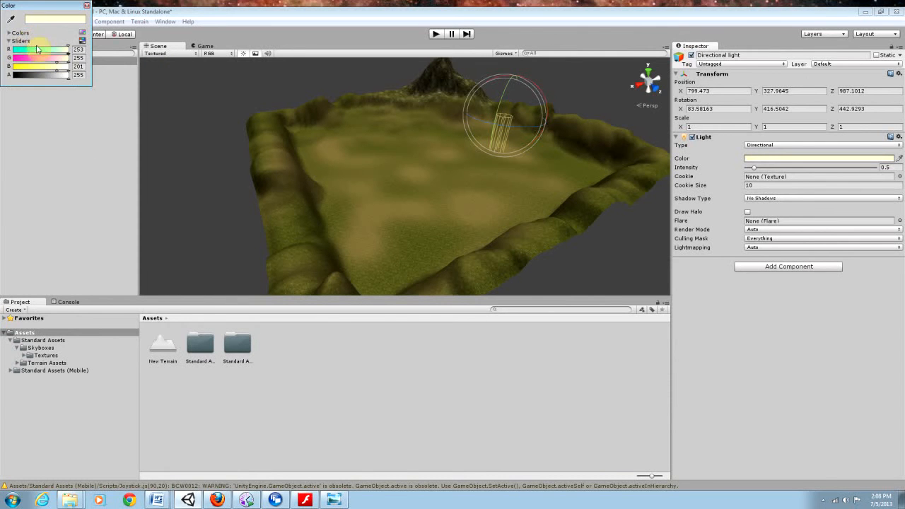
left_click(20, 33)
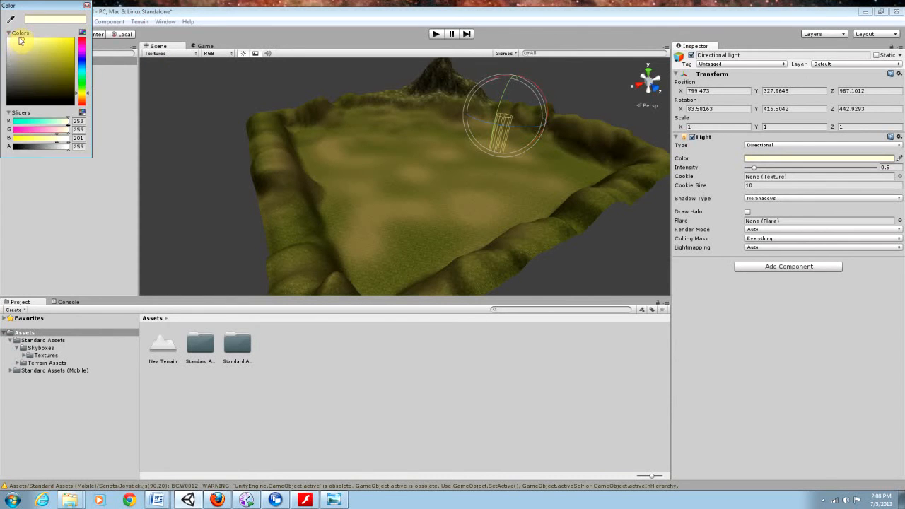
mouse_move(19, 40)
left_mouse_down()
mouse_move(62, 55)
mouse_move(2, 41)
left_mouse_up()
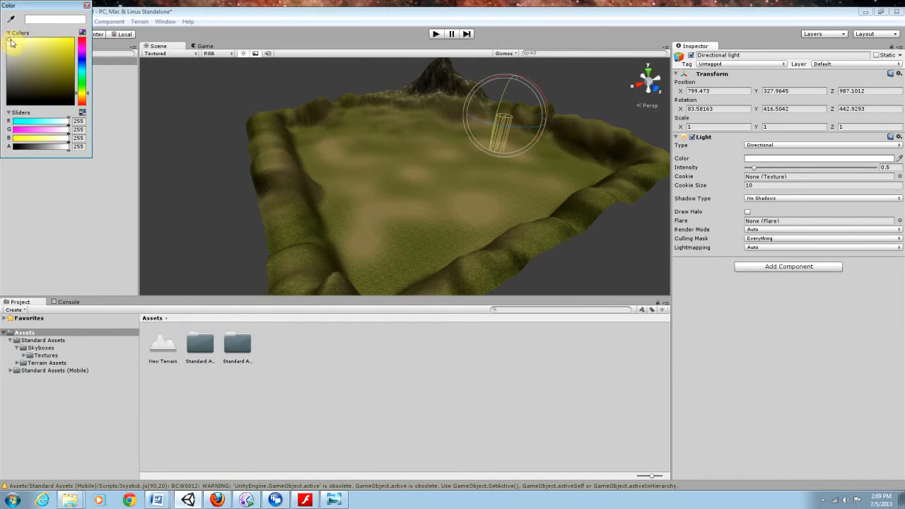
mouse_move(8, 41)
left_mouse_down()
mouse_move(35, 40)
mouse_move(13, 40)
mouse_move(26, 40)
left_mouse_up()
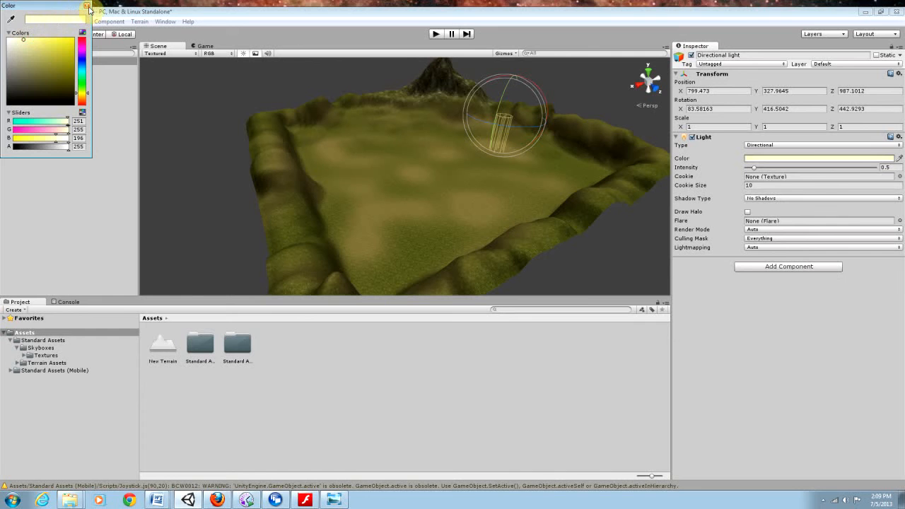
left_click(87, 6)
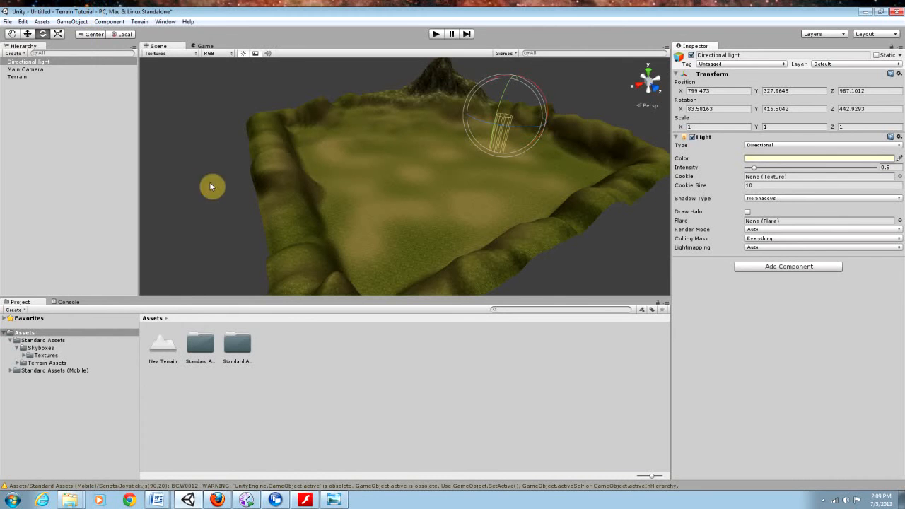
Show the contents of the Skyboxes folder in Standard Assets and open the scene's render settings.
left_click_drag(241, 191, 264, 188, "alt")
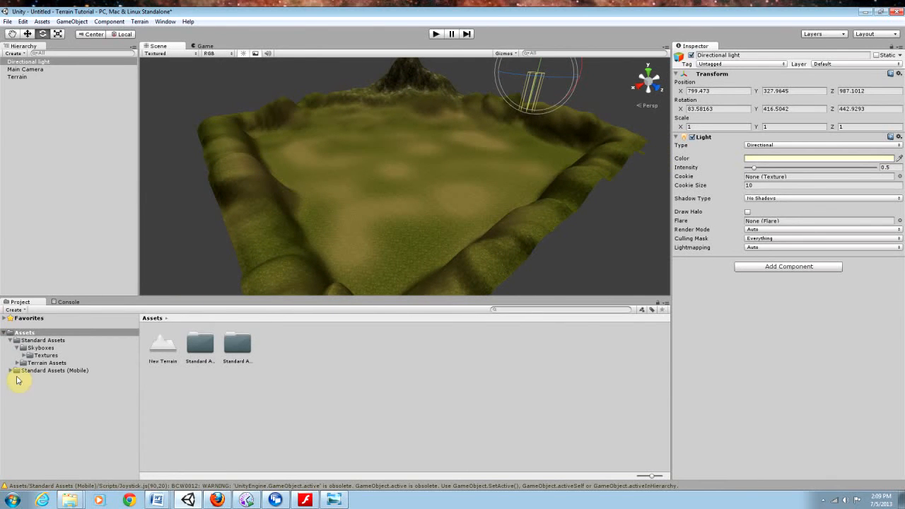
left_click(40, 348)
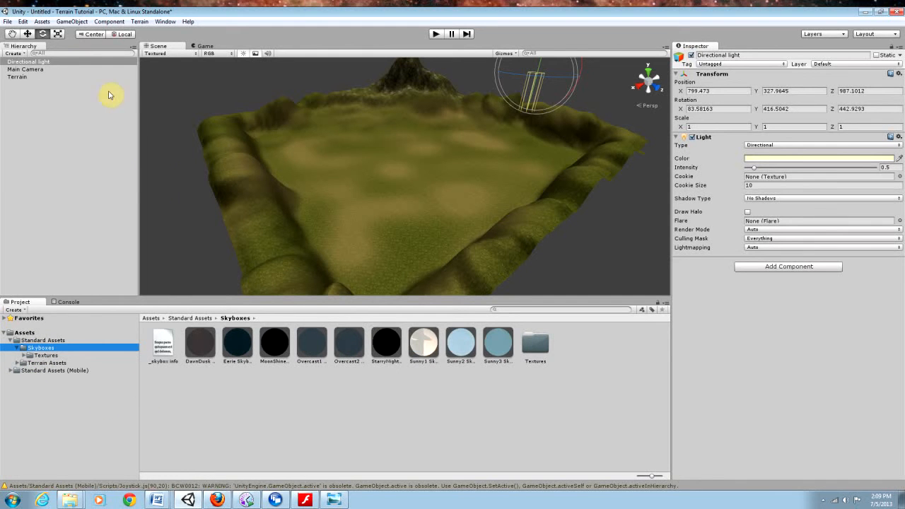
left_click(23, 21)
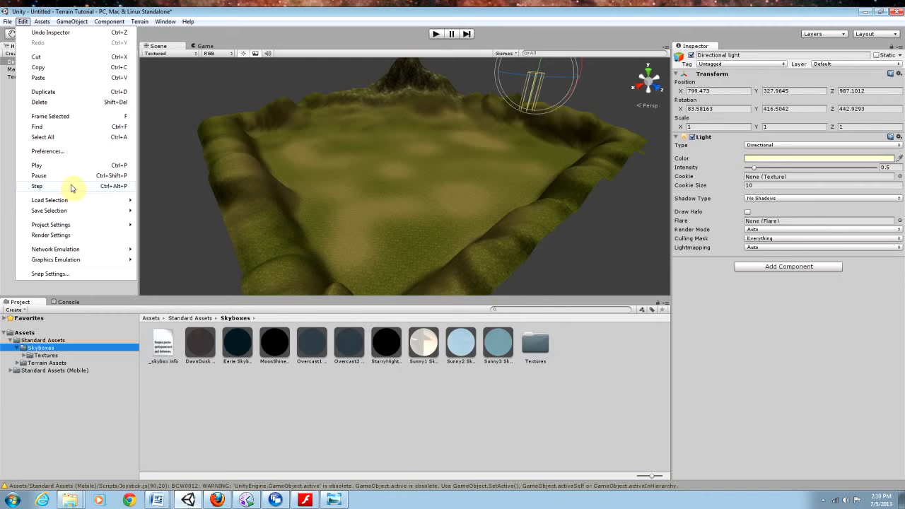
left_click(71, 237)
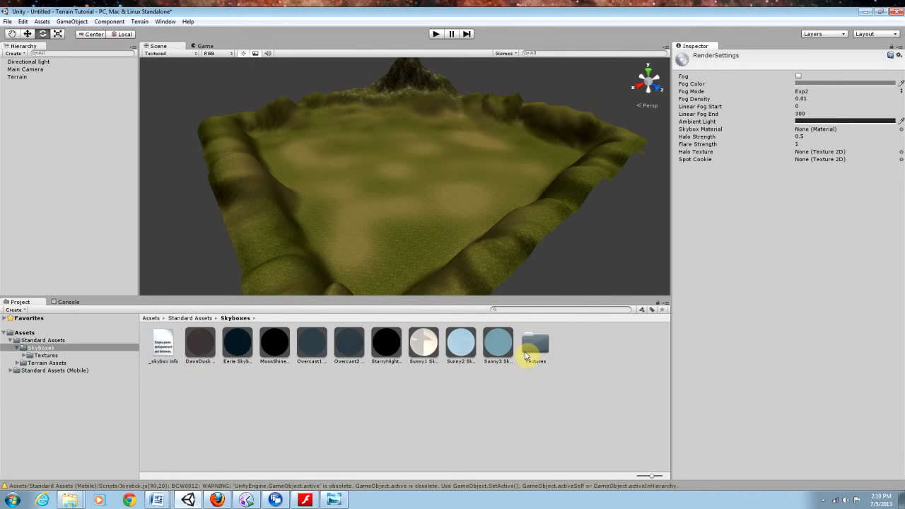
Inspect the Sunny3, Sunny2 and Sunny1 skybox materials.
left_click(502, 347)
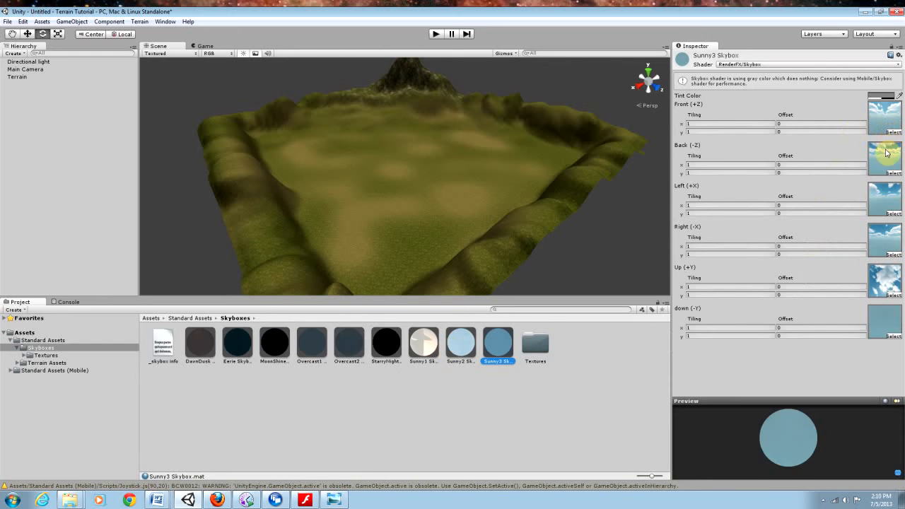
left_click(461, 342)
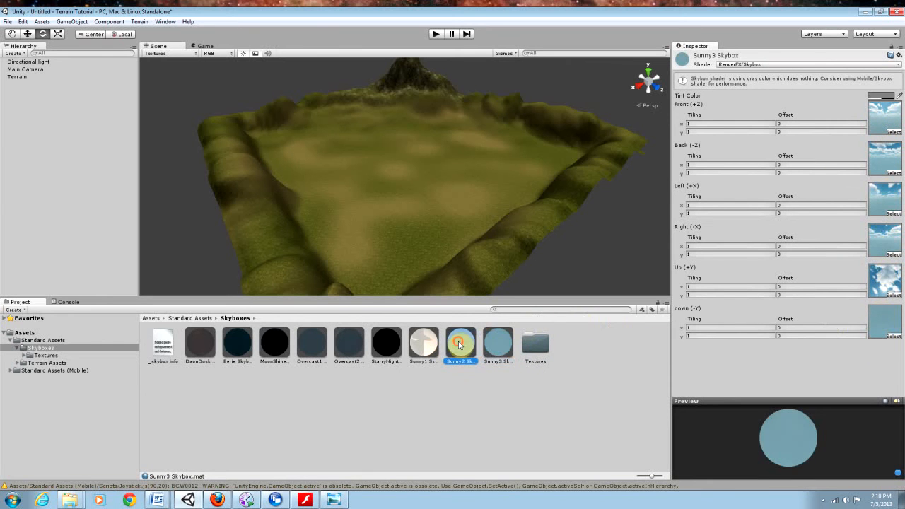
left_click(420, 344)
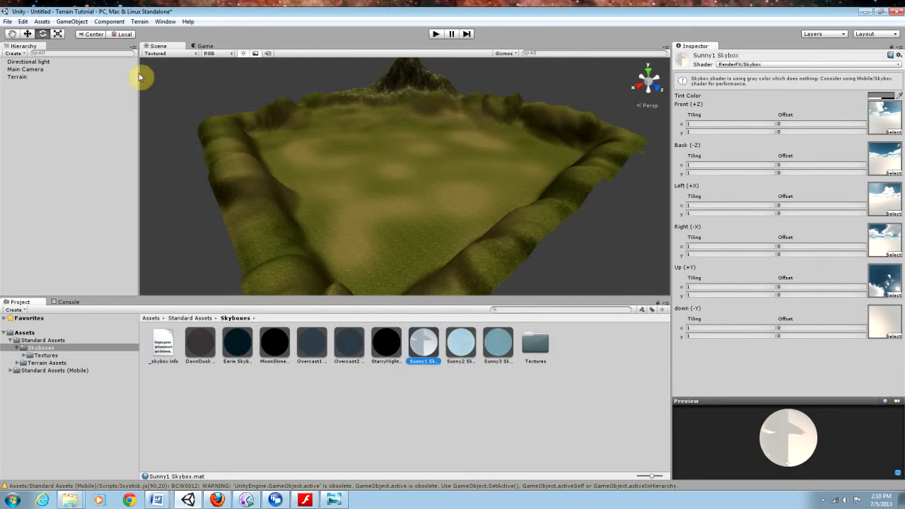
Assign Sunny1 Skybox as the skybox material in the scene's render settings.
left_click(42, 21)
mouse_move(30, 23)
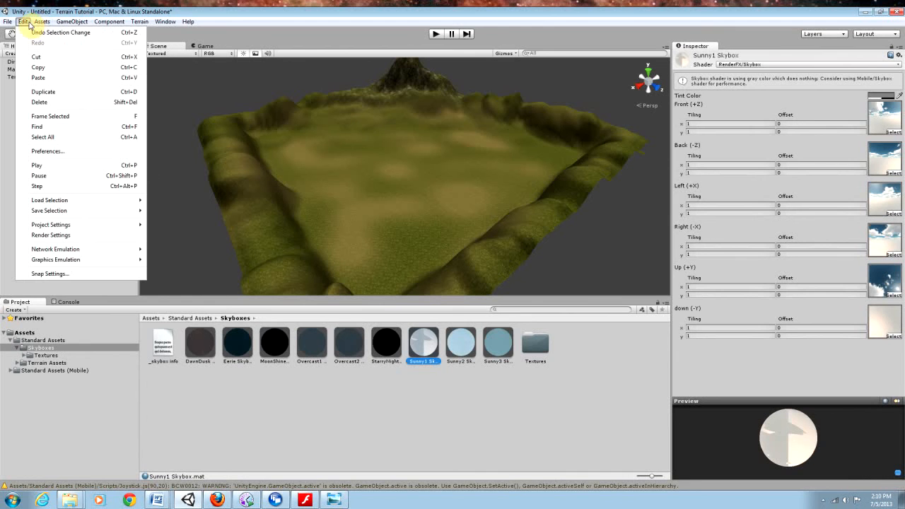
left_click(57, 235)
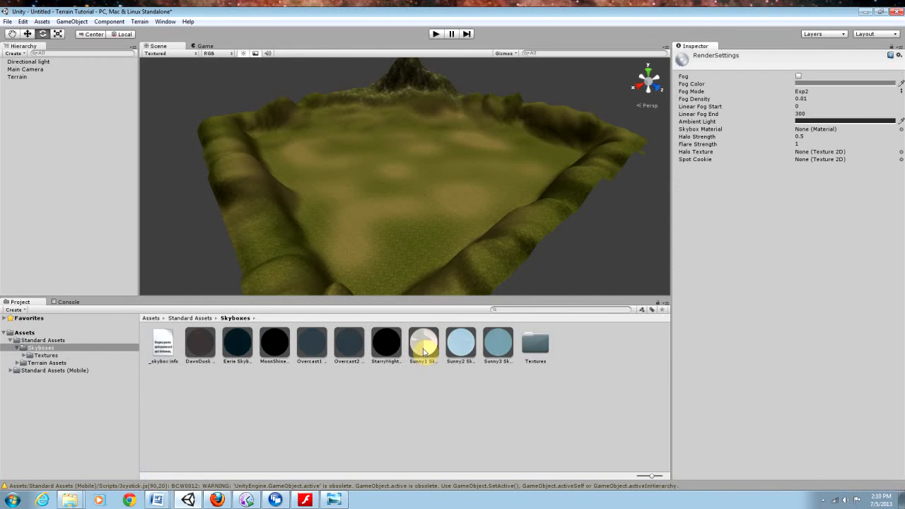
left_click_drag(424, 352, 823, 131)
mouse_move(501, 179)
left_mouse_down("alt")
mouse_move(505, 134)
mouse_move(481, 92)
mouse_move(491, 97)
mouse_move(485, 166)
mouse_move(493, 181)
left_mouse_up("alt")
key("w")
right_click_drag(493, 181, 496, 180)
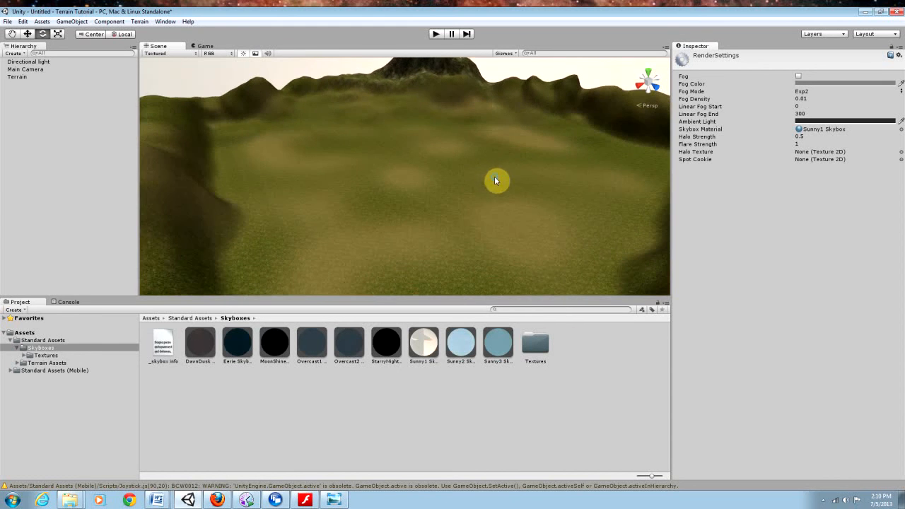
Expand the Terrain Assets folder and collapse the Skyboxes folder in the project's asset tree.
left_click(17, 363)
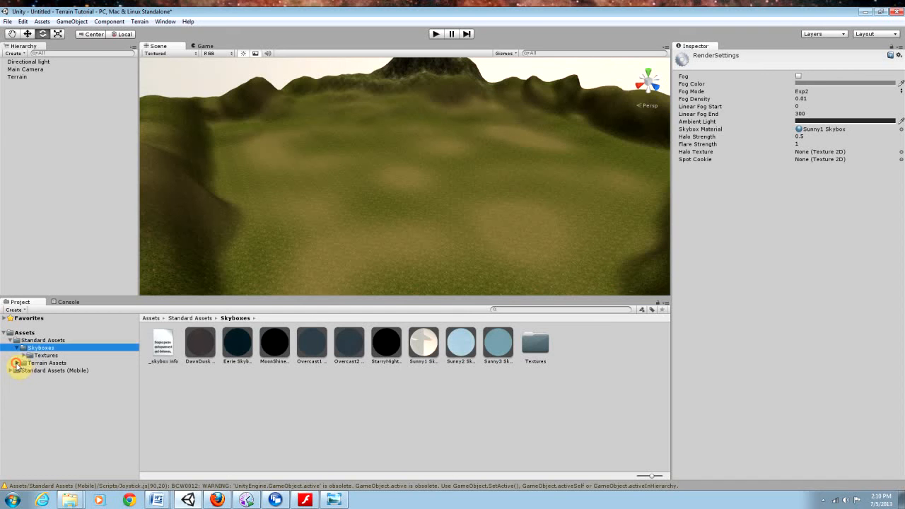
left_click(22, 357)
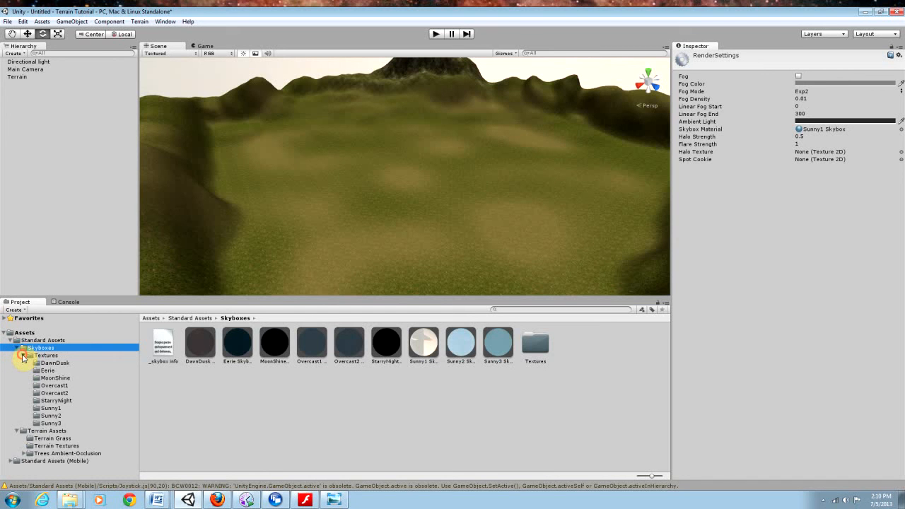
left_click(23, 357)
left_click(15, 348)
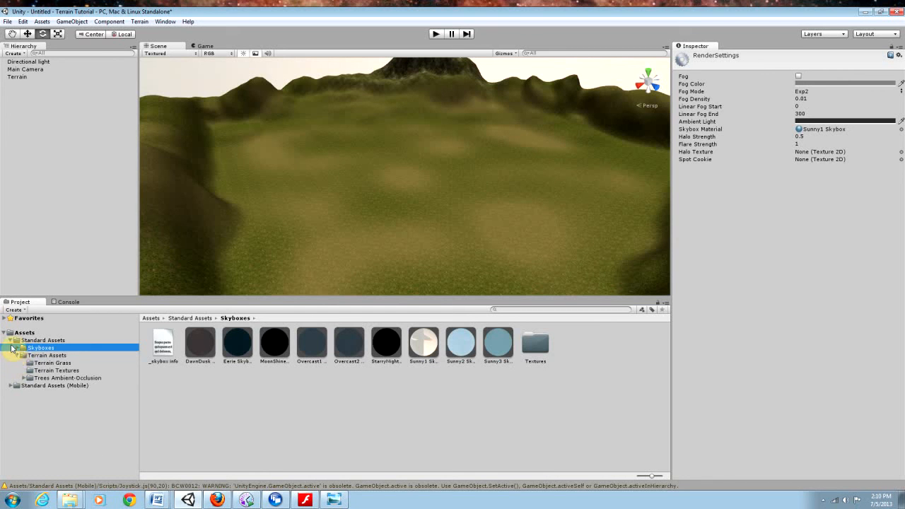
left_click(9, 341)
left_click(9, 340)
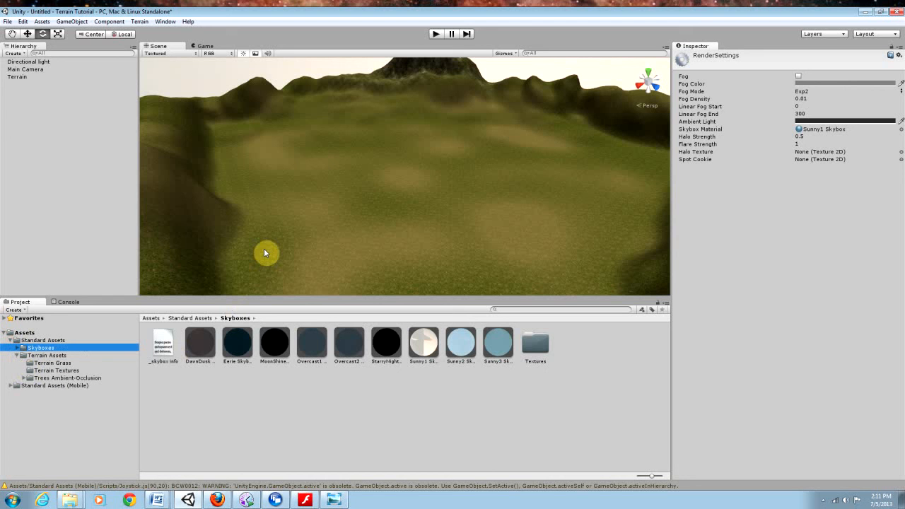
Maximize the Scene view and look from near ground level across the terrain toward the tall peak and sky.
left_click_drag(415, 224, 485, 167, "alt")
key("shift+space")
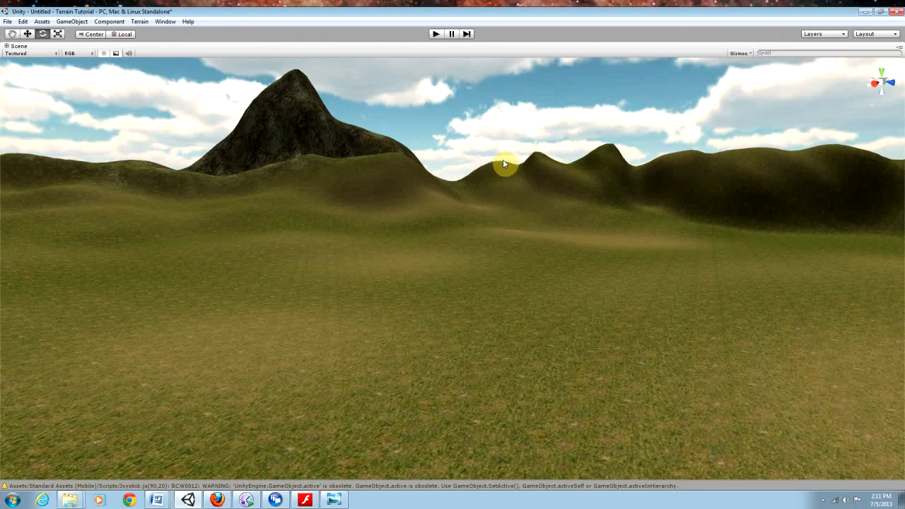